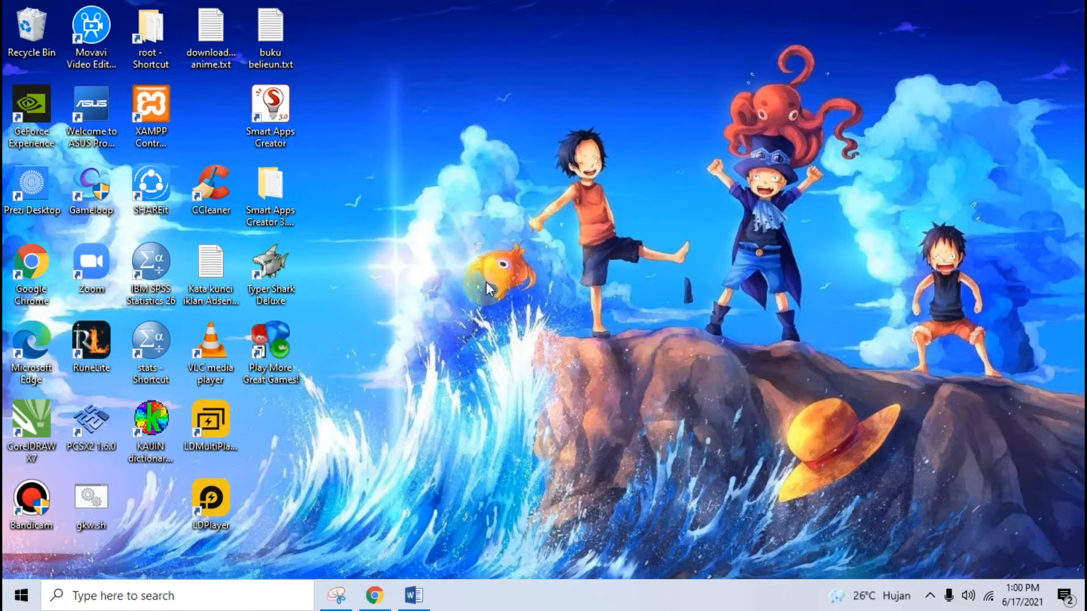
Bring the Chrome window with the footnote and endnote tutorial to the front
{"action": "left_click", "coordinate": [374, 599]}
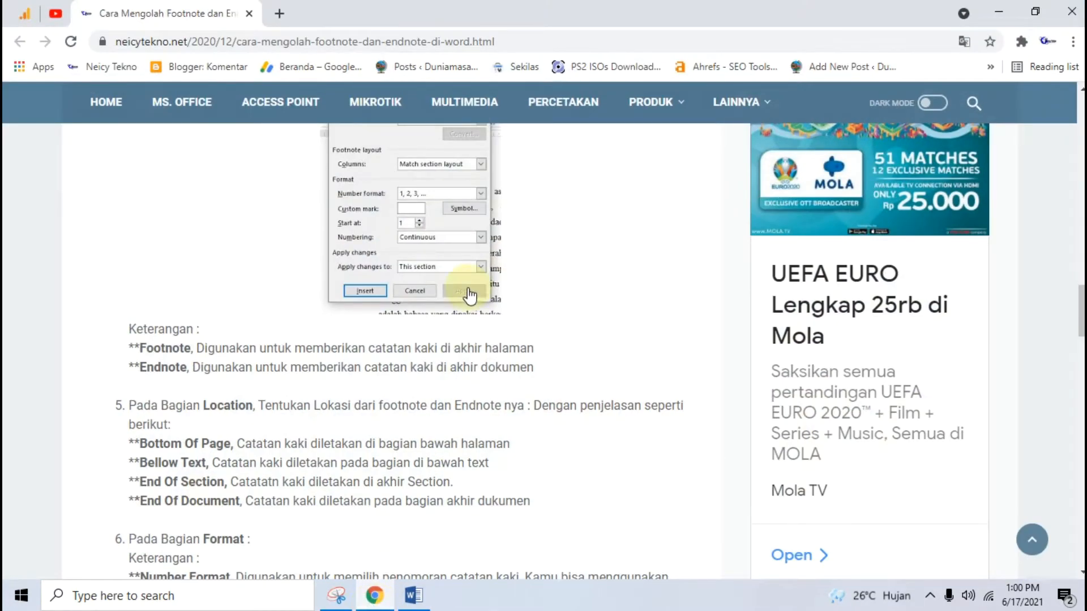
Scroll the tutorial and view its enlarged example footnote image
{"action": "scroll", "coordinate": [468, 289], "scroll_direction": "up", "scroll_amount": 7}
{"action": "scroll", "coordinate": [467, 379], "scroll_direction": "down", "scroll_amount": 6}
{"action": "scroll", "coordinate": [466, 385], "scroll_direction": "down", "scroll_amount": 10}
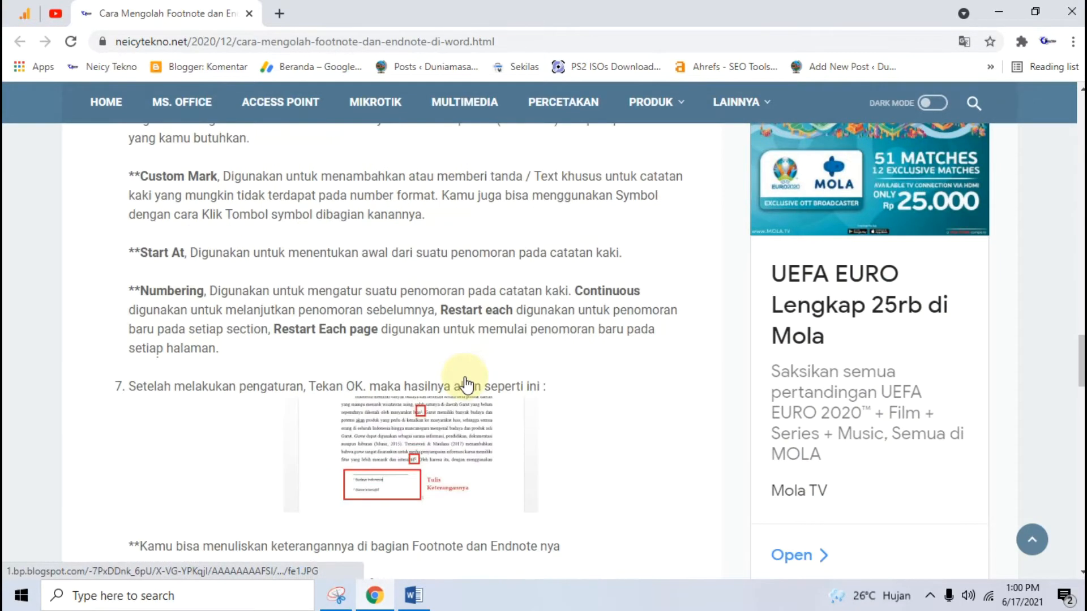
{"action": "scroll", "coordinate": [464, 381], "scroll_direction": "up", "scroll_amount": 2}
{"action": "left_click", "coordinate": [406, 375]}
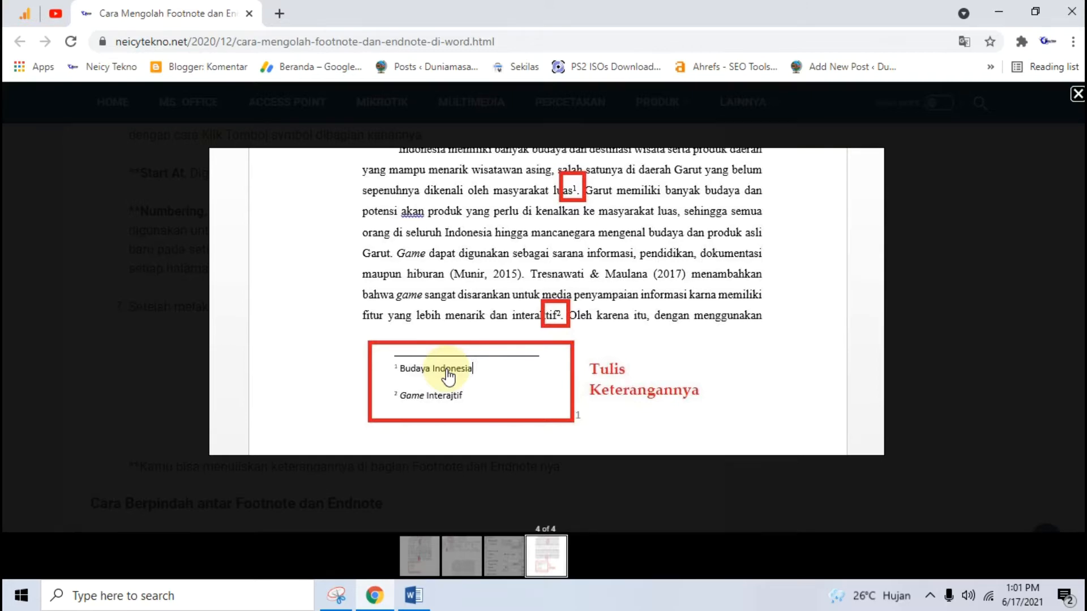
{"action": "left_click", "coordinate": [92, 257]}
Highlight the tutorial's first step text and return to the Word thesis document
{"action": "scroll", "coordinate": [291, 304], "scroll_direction": "up", "scroll_amount": 2}
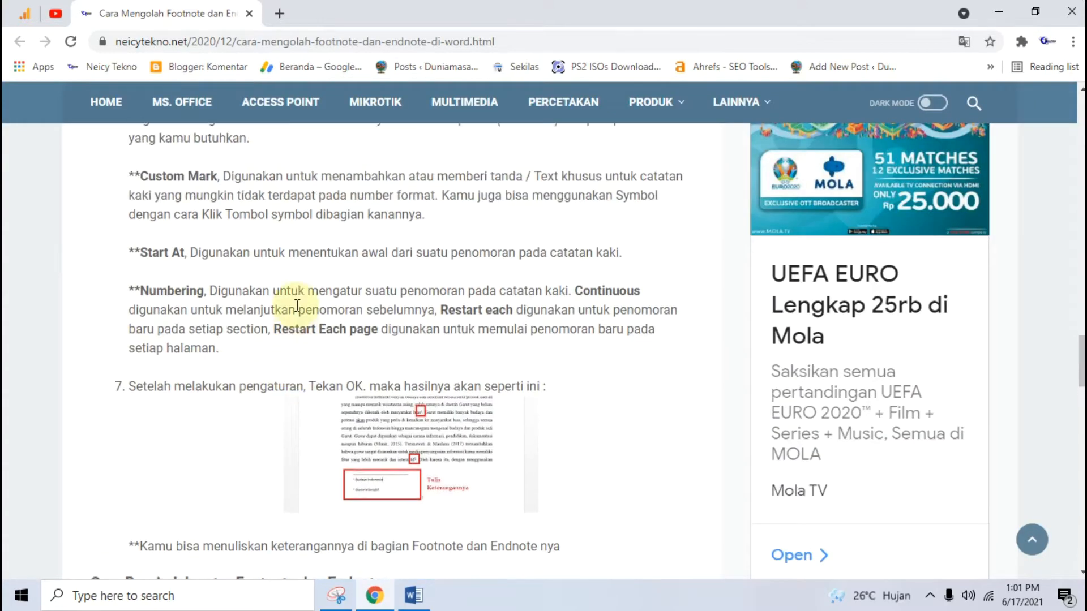
{"action": "scroll", "coordinate": [297, 306], "scroll_direction": "up", "scroll_amount": 3}
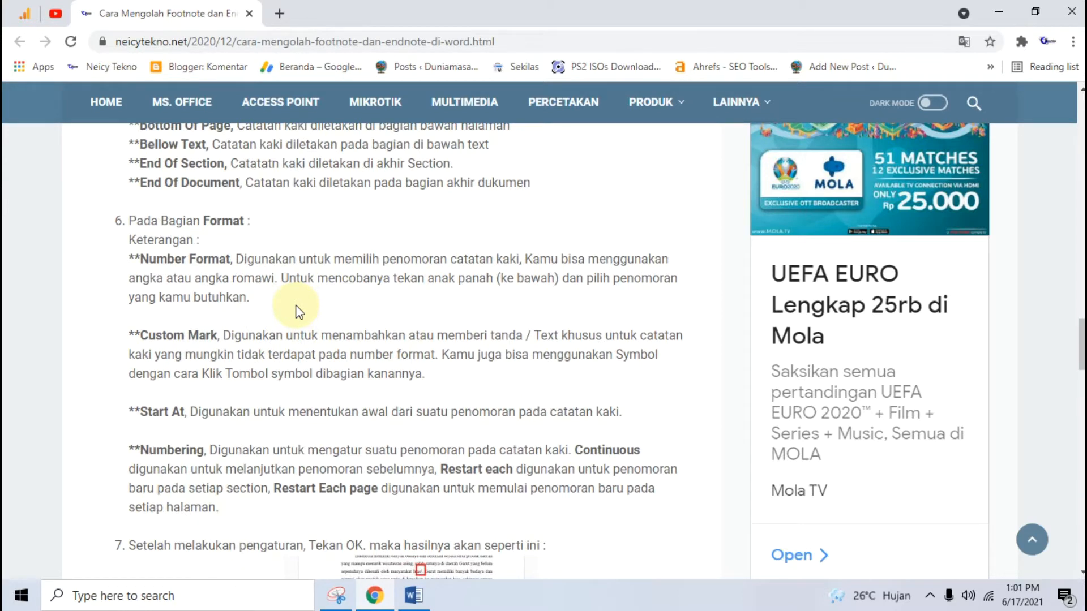
{"action": "scroll", "coordinate": [362, 302], "scroll_direction": "up", "scroll_amount": 15}
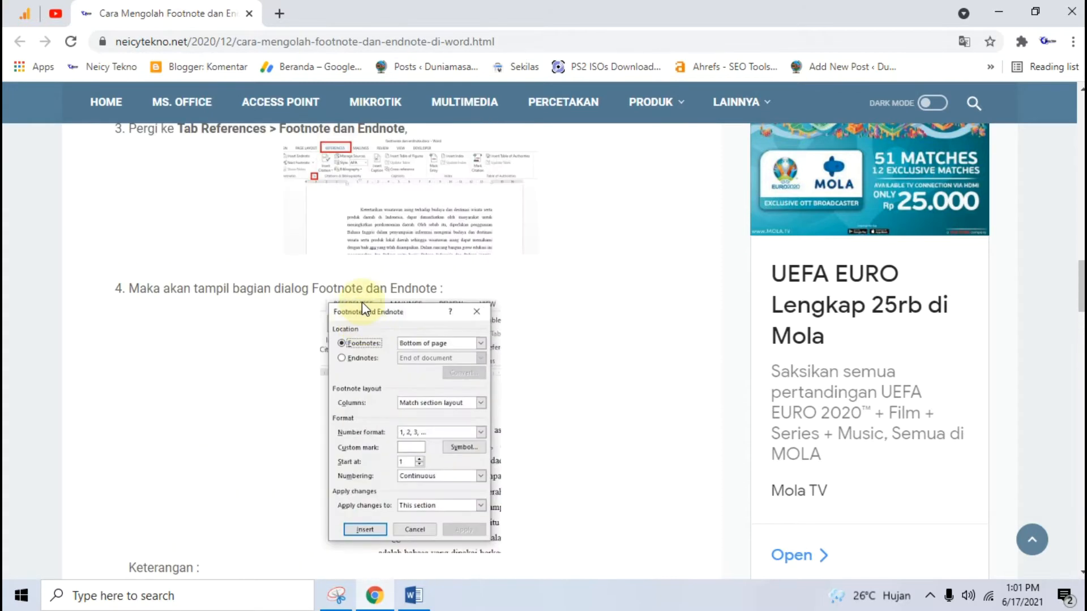
{"action": "scroll", "coordinate": [362, 310], "scroll_direction": "up", "scroll_amount": 1}
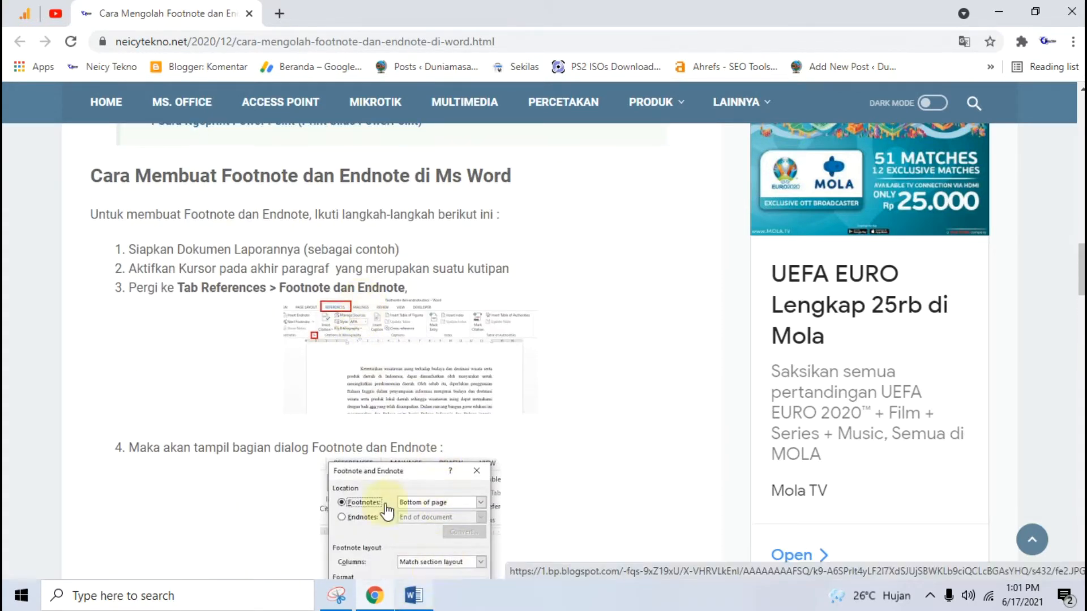
{"action": "left_click_drag", "start_coordinate": [136, 249], "coordinate": [294, 250]}
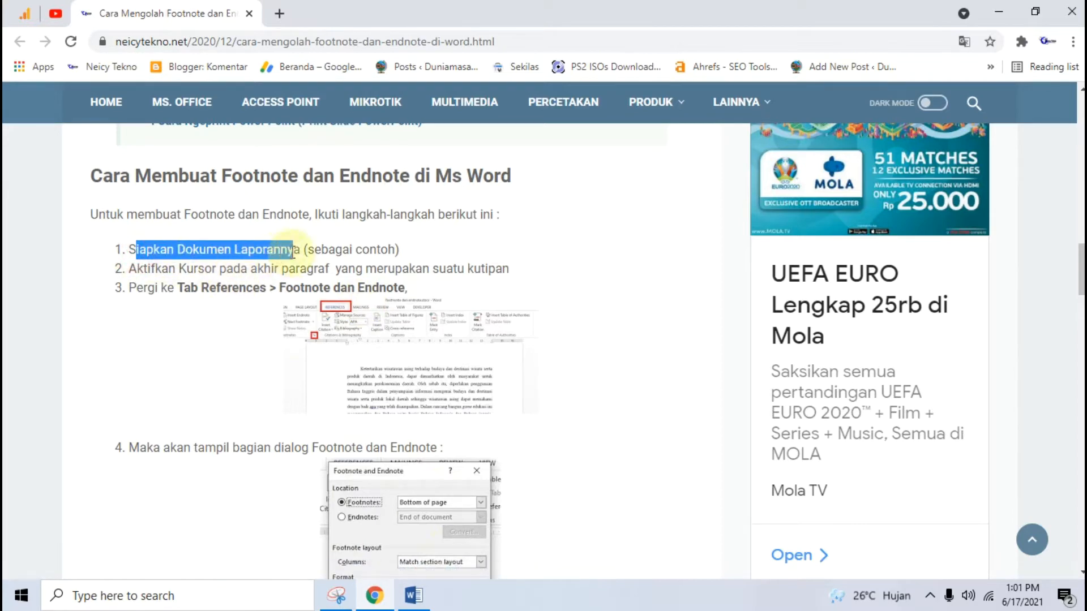
{"action": "left_click", "coordinate": [424, 600]}
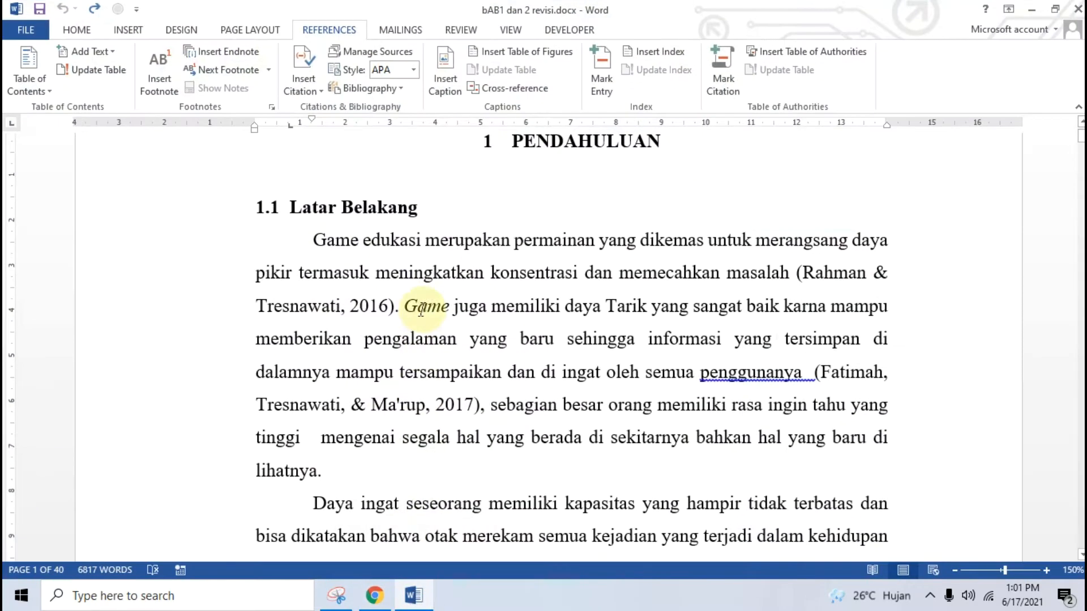
Recheck the tutorial, then put the cursor right after '(Rahman & Tresnawati, 2016).'
{"action": "scroll", "coordinate": [465, 302], "scroll_direction": "down", "scroll_amount": 2}
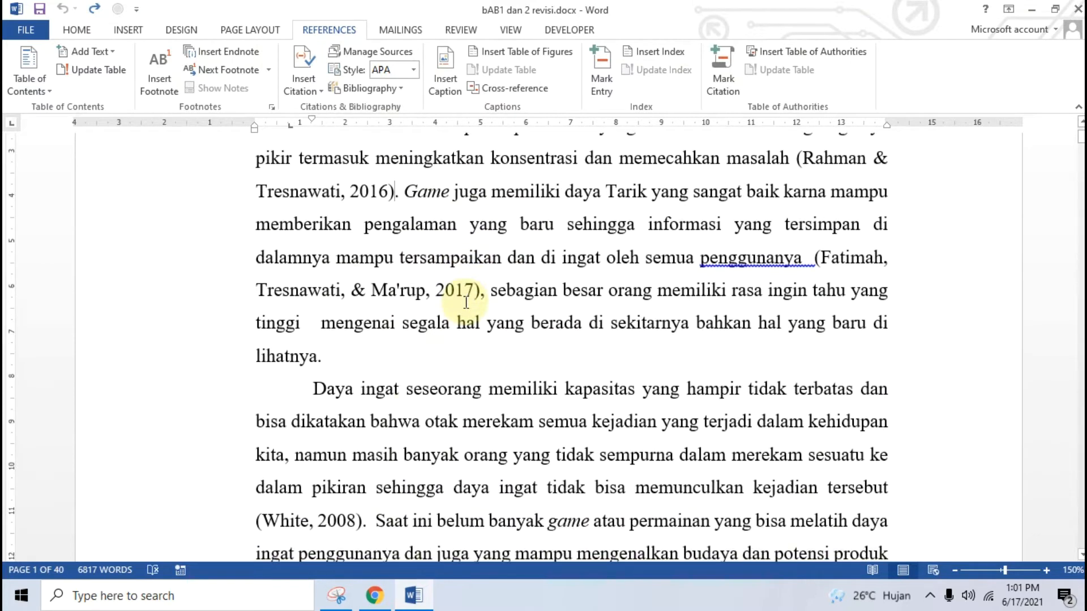
{"action": "left_click", "coordinate": [374, 595]}
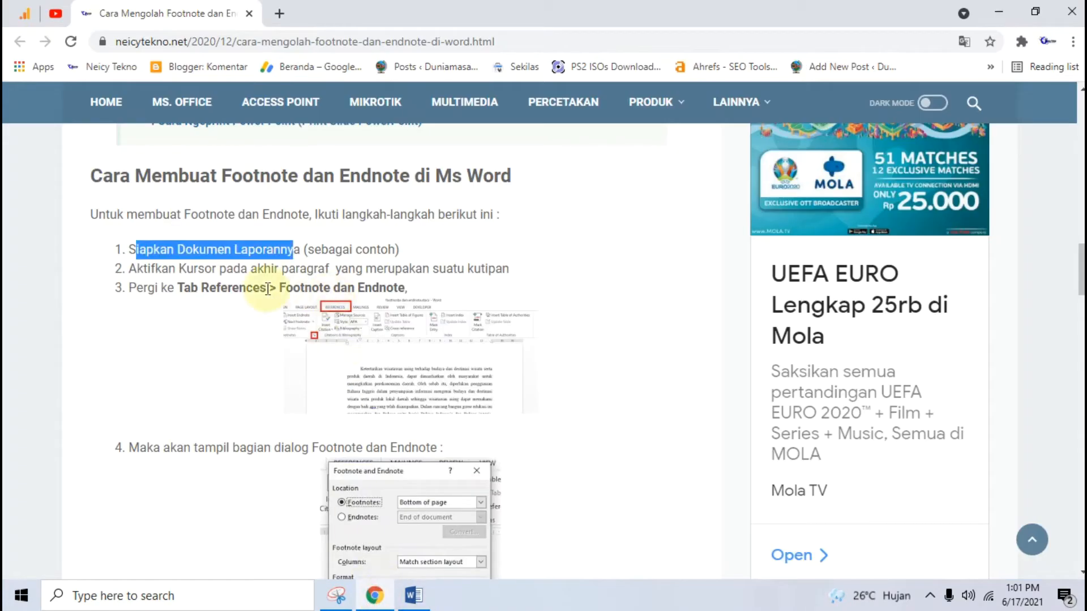
{"action": "scroll", "coordinate": [267, 288], "scroll_direction": "down", "scroll_amount": 2}
{"action": "left_click", "coordinate": [413, 595]}
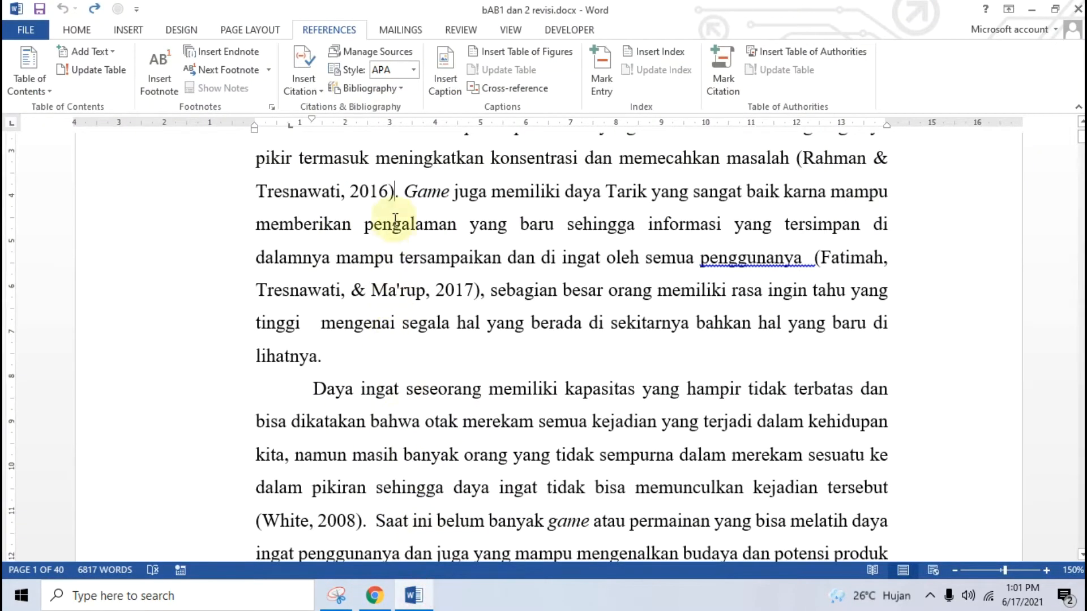
{"action": "left_click", "coordinate": [404, 192]}
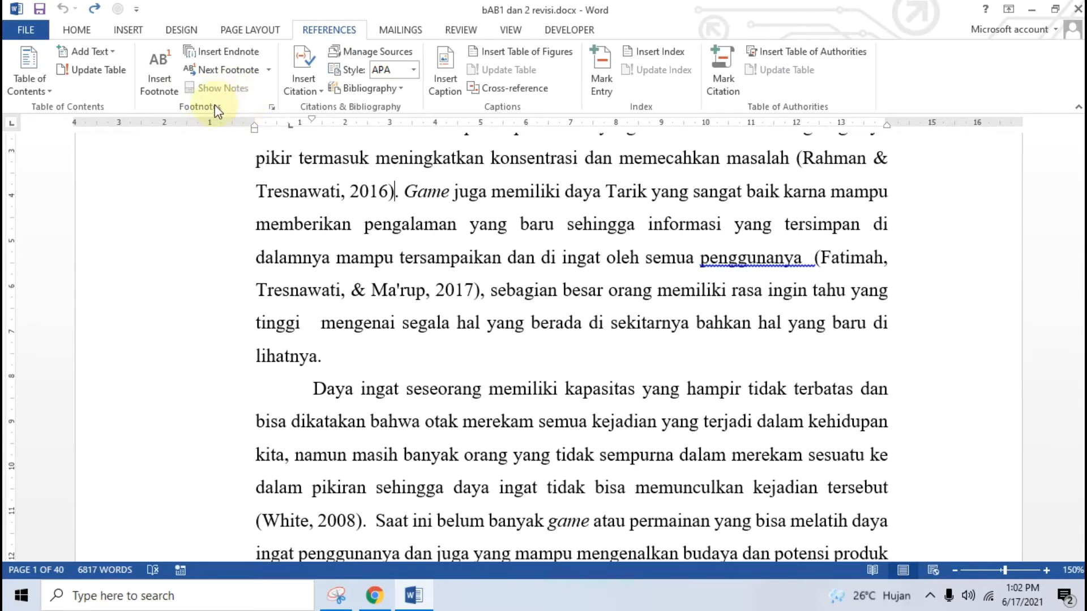
Open Footnote and Endnote settings and confirm the Bottom of page footnote location against the tutorial
{"action": "left_click", "coordinate": [271, 107]}
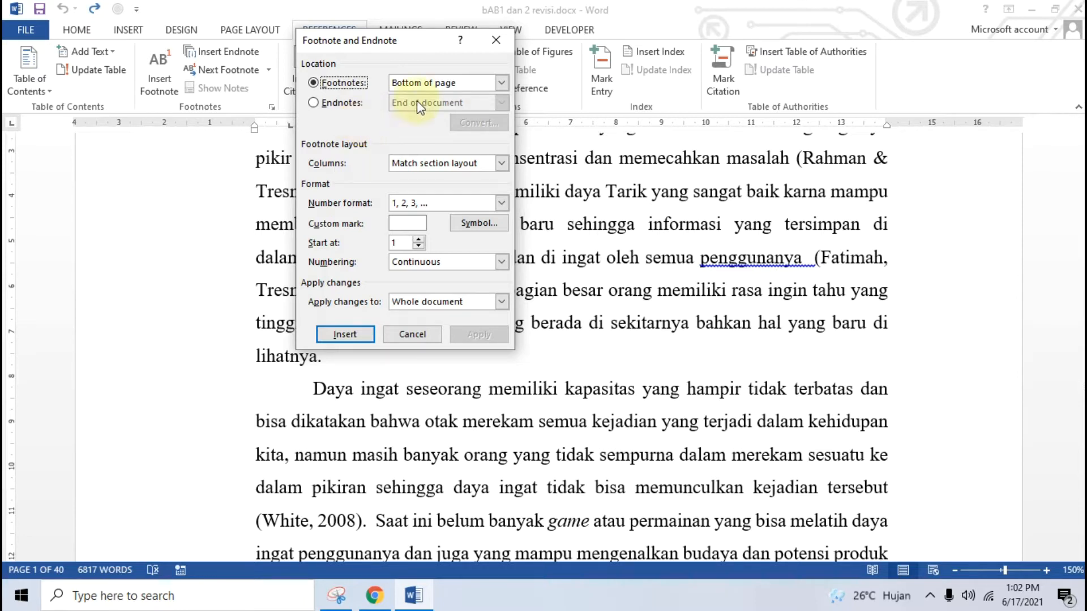
{"action": "left_click", "coordinate": [502, 82]}
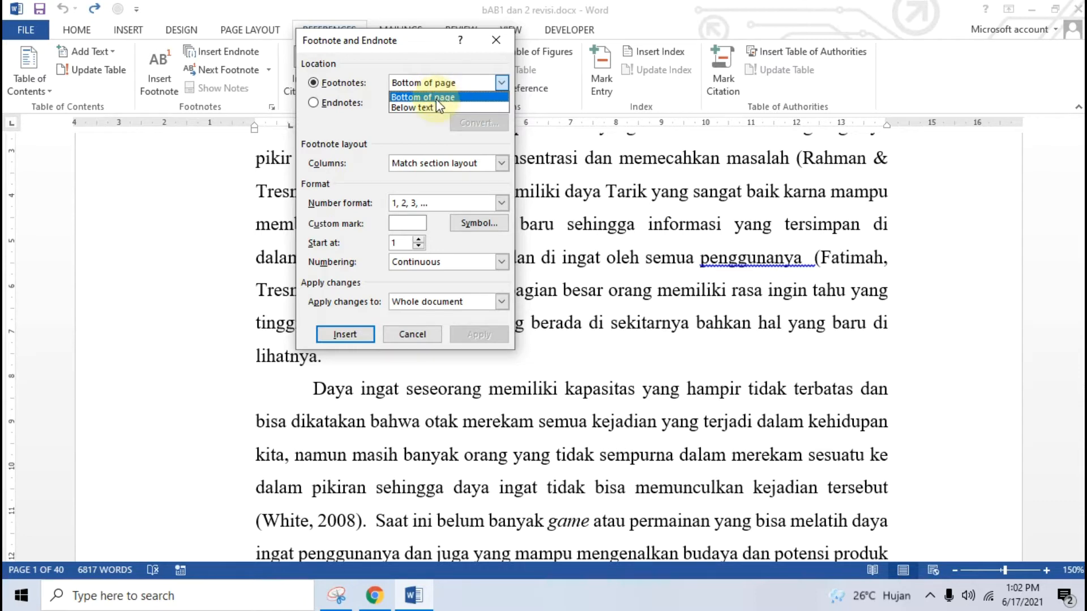
{"action": "left_click", "coordinate": [375, 595]}
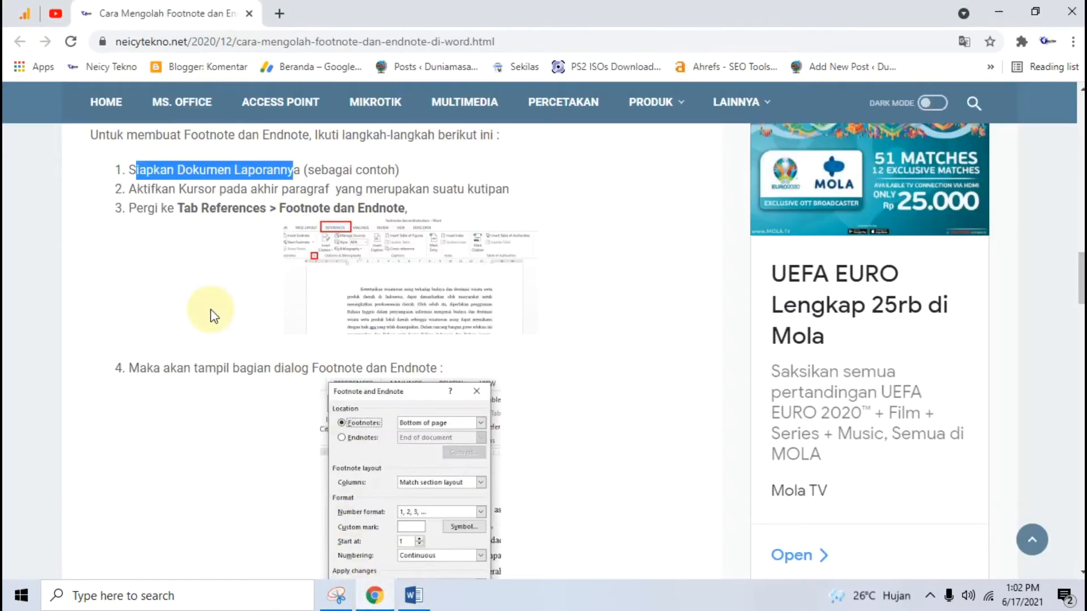
{"action": "scroll", "coordinate": [211, 312], "scroll_direction": "down", "scroll_amount": 7}
{"action": "left_click_drag", "start_coordinate": [130, 362], "coordinate": [532, 424]}
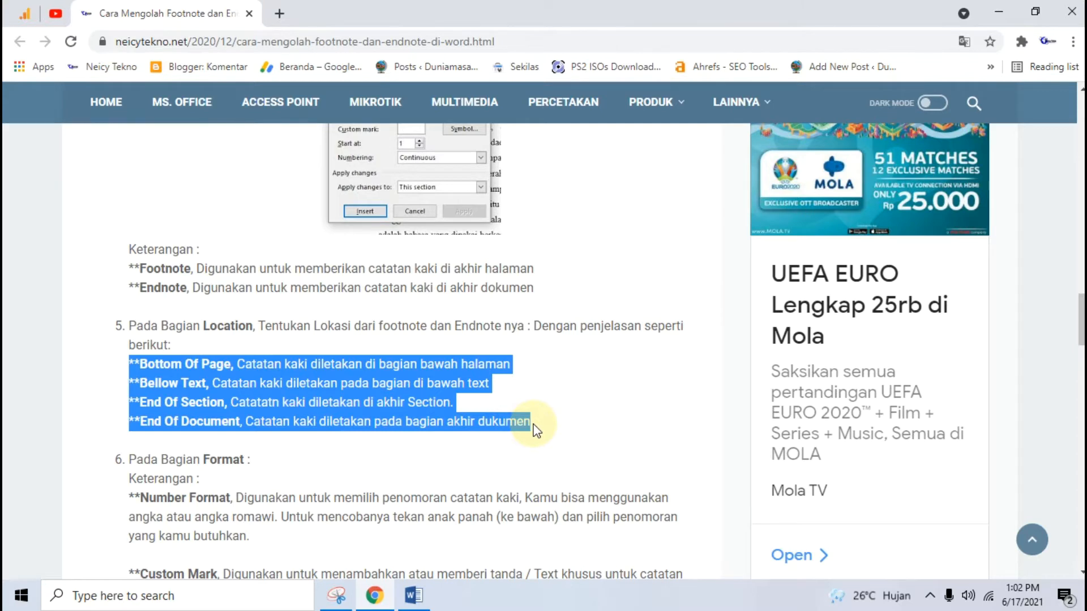
{"action": "left_click", "coordinate": [414, 596]}
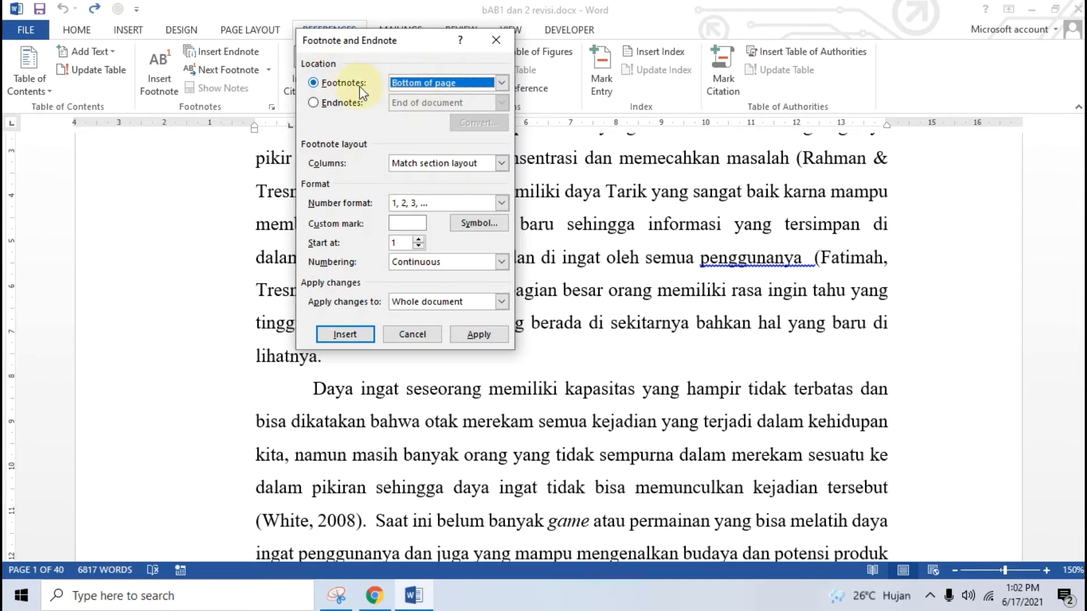
Insert footnote 1 at the bottom of the page reading 'Game Edukasi'
{"action": "left_click", "coordinate": [355, 334]}
{"action": "scroll", "coordinate": [360, 326], "scroll_direction": "up", "scroll_amount": 4}
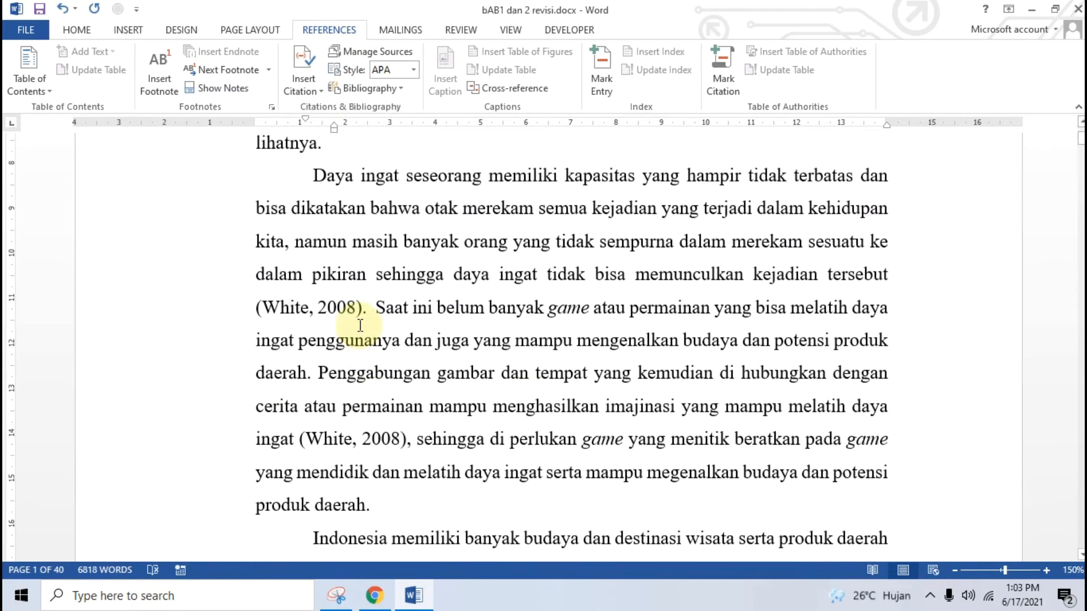
{"action": "scroll", "coordinate": [360, 325], "scroll_direction": "down", "scroll_amount": 5}
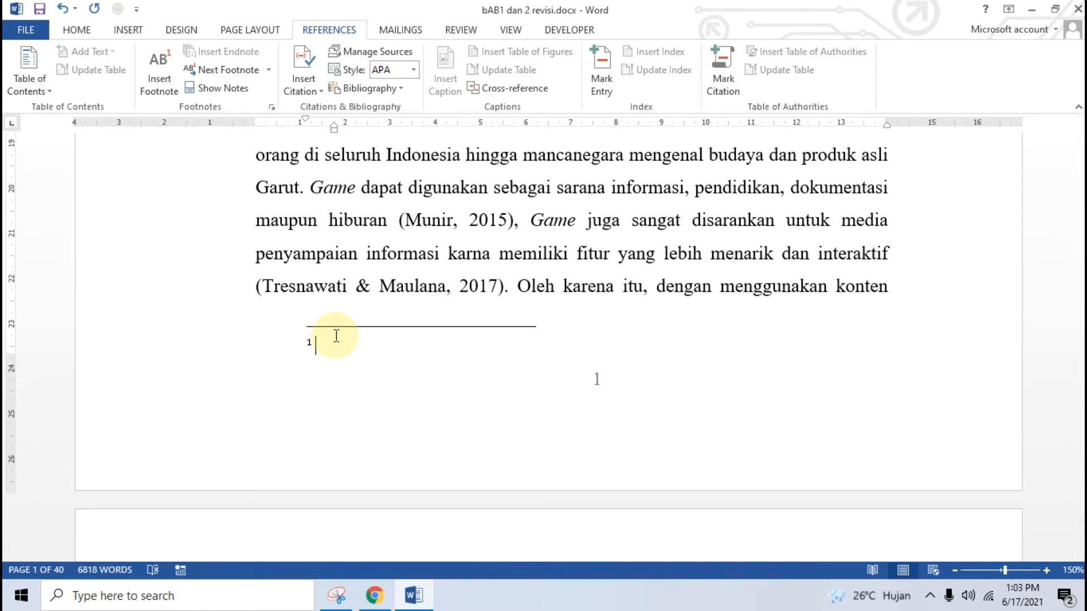
{"action": "scroll", "coordinate": [336, 336], "scroll_direction": "up", "scroll_amount": 10}
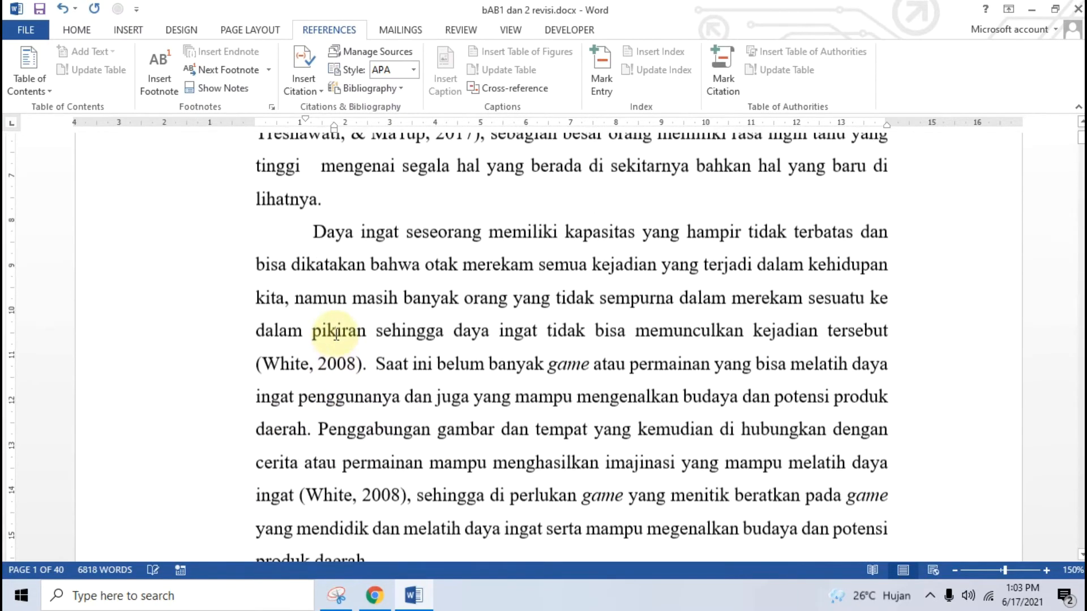
{"action": "scroll", "coordinate": [439, 348], "scroll_direction": "up", "scroll_amount": 4}
{"action": "scroll", "coordinate": [439, 339], "scroll_direction": "down", "scroll_amount": 5}
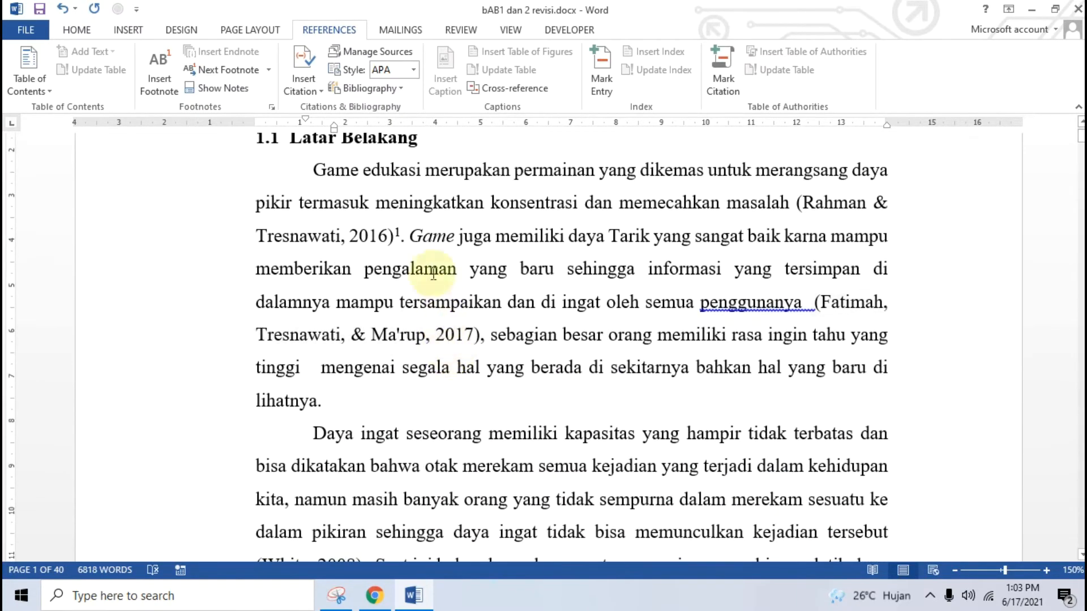
{"action": "scroll", "coordinate": [403, 273], "scroll_direction": "down", "scroll_amount": 10}
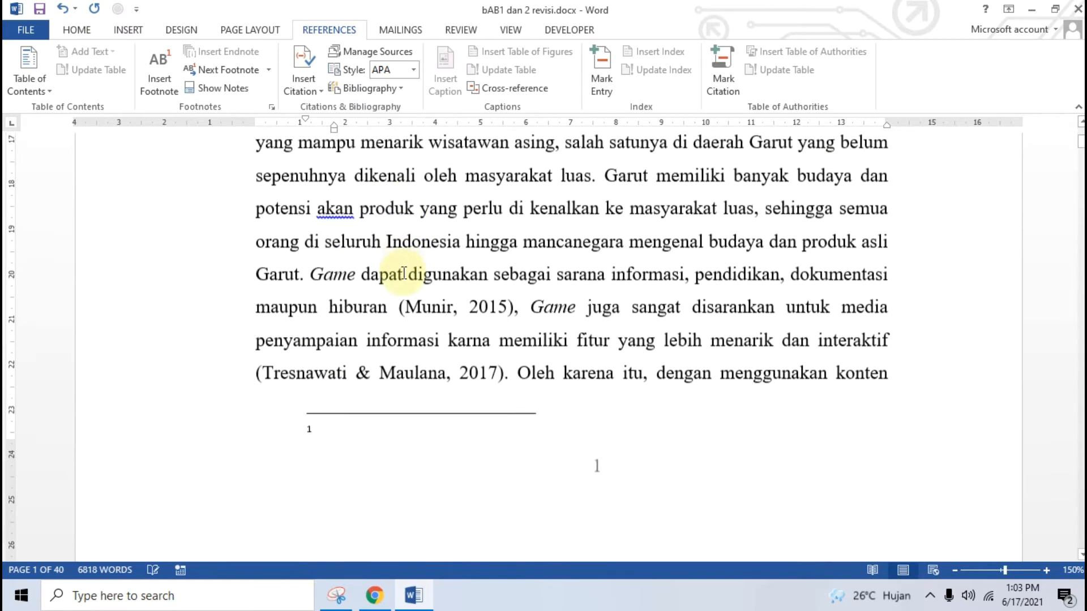
{"action": "type", "text": "Game "}
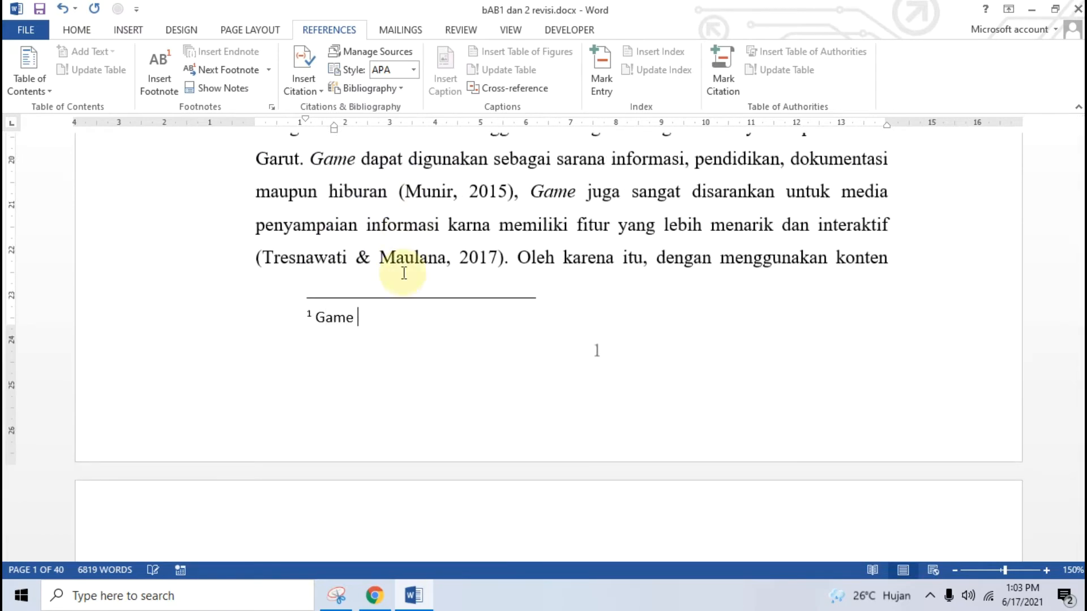
{"action": "type", "text": "Edukasi"}
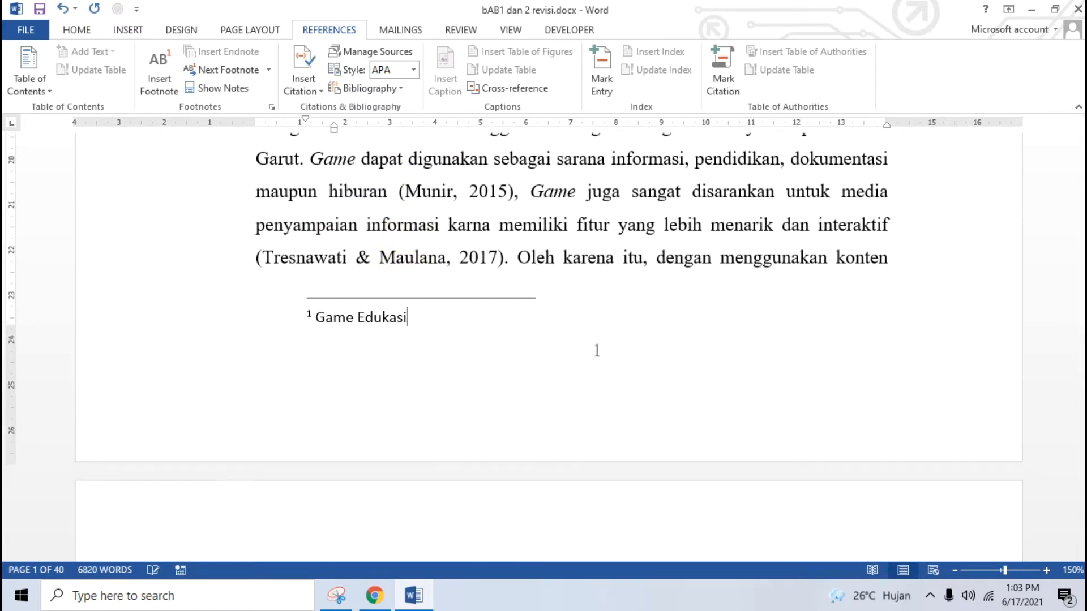
Scroll back up and place the cursor in the (White, 2008) citation
{"action": "scroll", "coordinate": [376, 274], "scroll_direction": "up", "scroll_amount": 2}
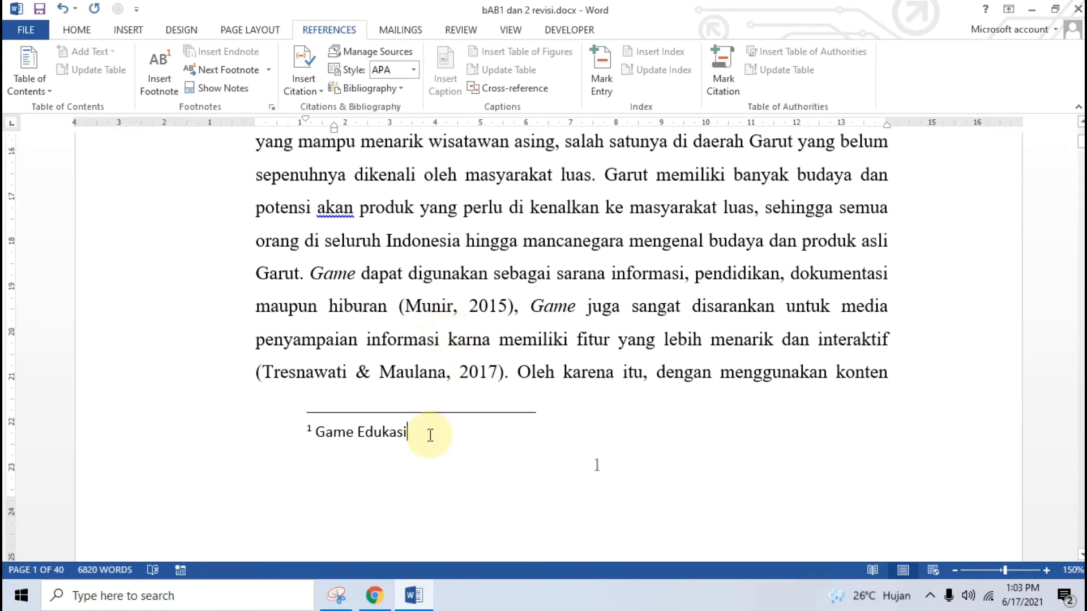
{"action": "scroll", "coordinate": [431, 435], "scroll_direction": "up", "scroll_amount": 2}
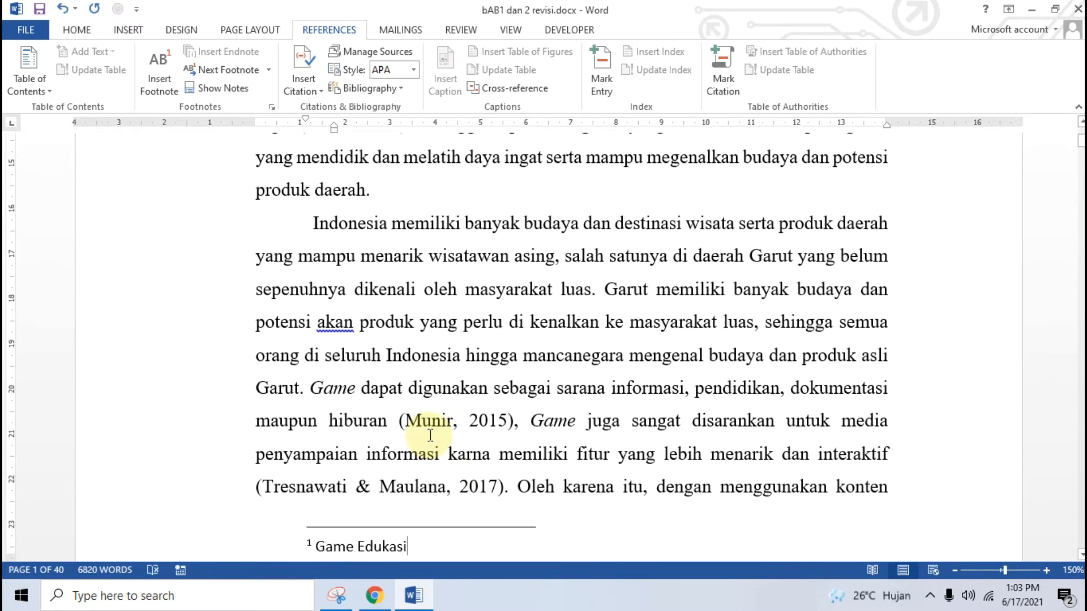
{"action": "scroll", "coordinate": [356, 349], "scroll_direction": "up", "scroll_amount": 2}
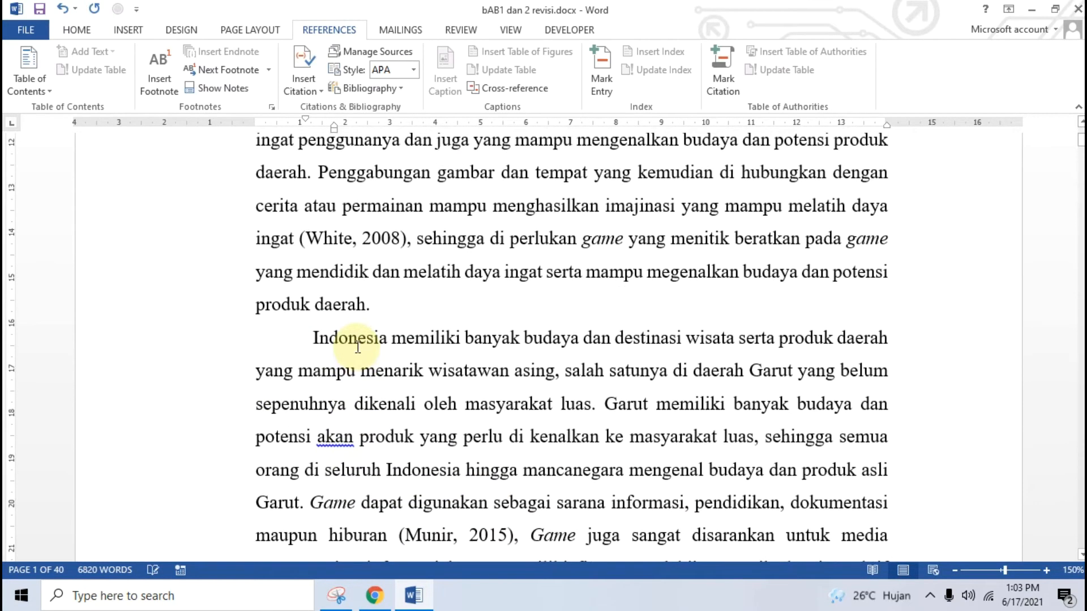
{"action": "left_click", "coordinate": [317, 241]}
Place the cursor right after 'luas' in the Indonesia paragraph and bring footnote 1 into view
{"action": "scroll", "coordinate": [368, 266], "scroll_direction": "up", "scroll_amount": 3}
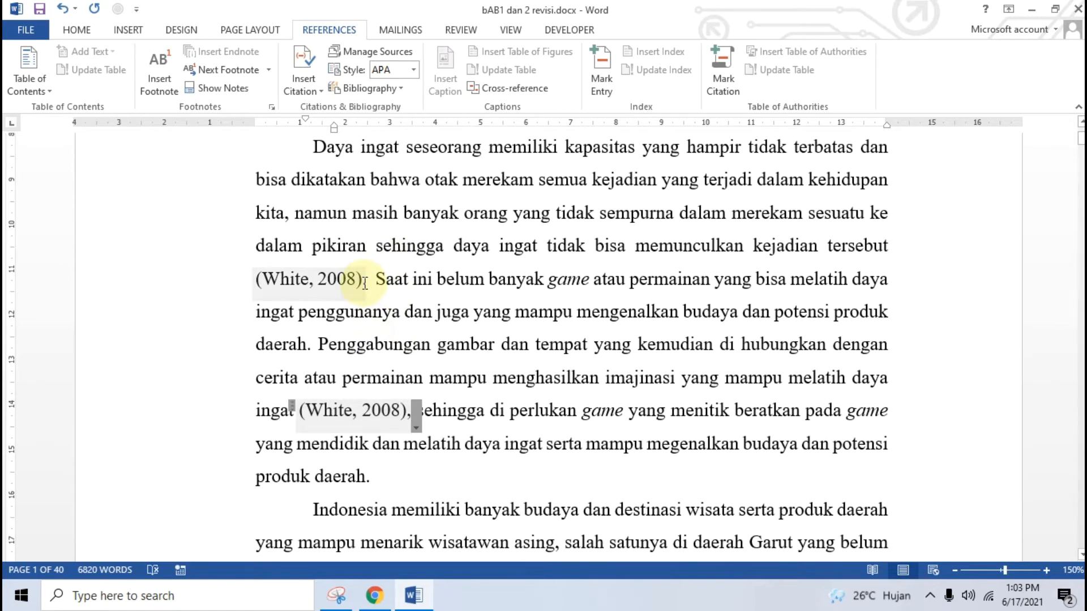
{"action": "scroll", "coordinate": [405, 331], "scroll_direction": "up", "scroll_amount": 2}
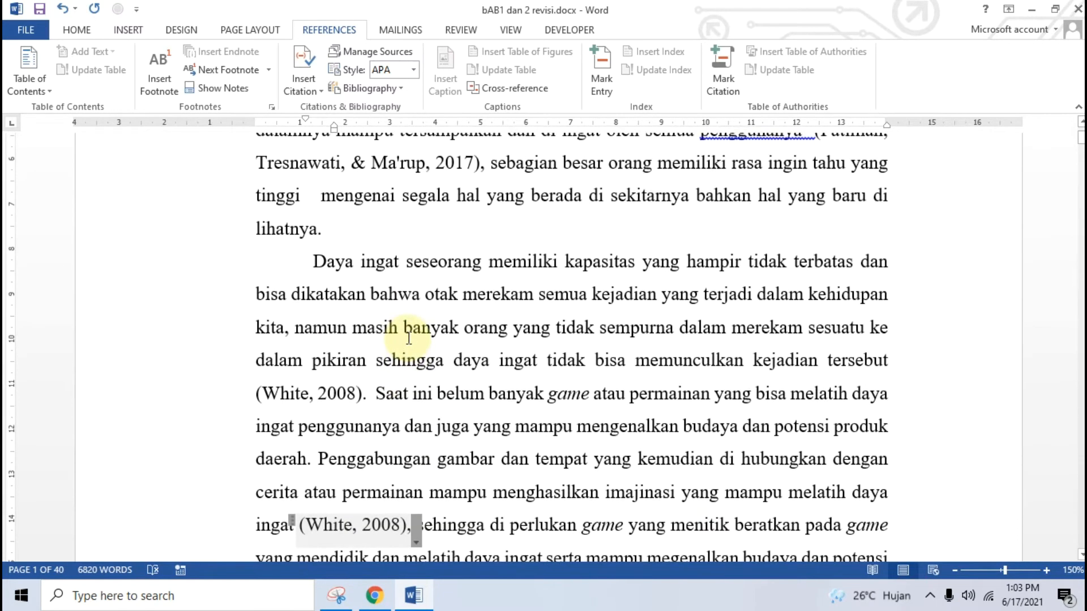
{"action": "scroll", "coordinate": [408, 339], "scroll_direction": "up", "scroll_amount": 1}
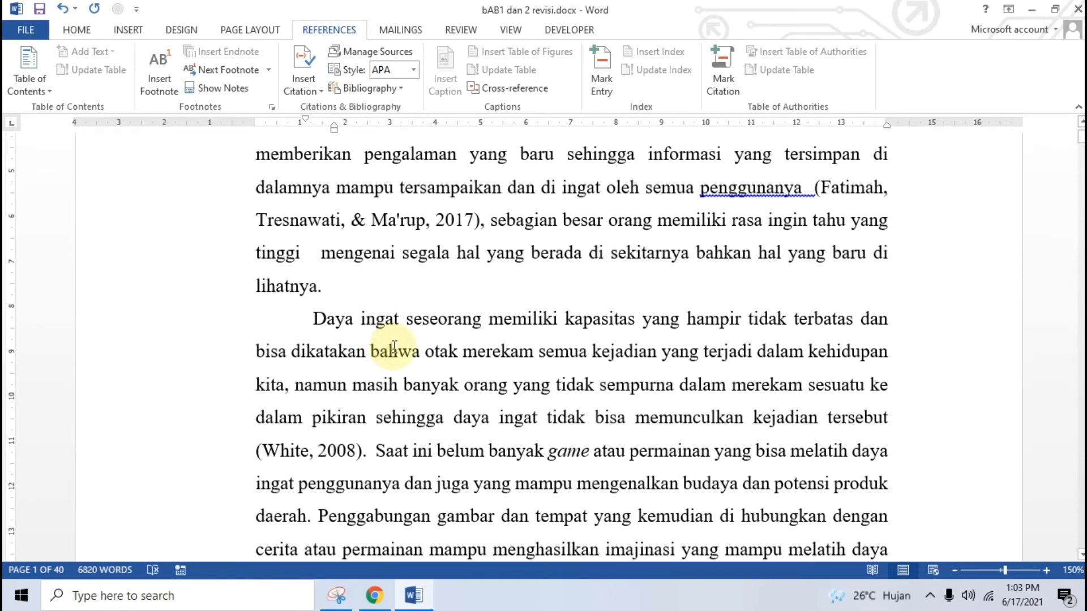
{"action": "scroll", "coordinate": [391, 347], "scroll_direction": "up", "scroll_amount": 2}
{"action": "scroll", "coordinate": [395, 347], "scroll_direction": "down", "scroll_amount": 8}
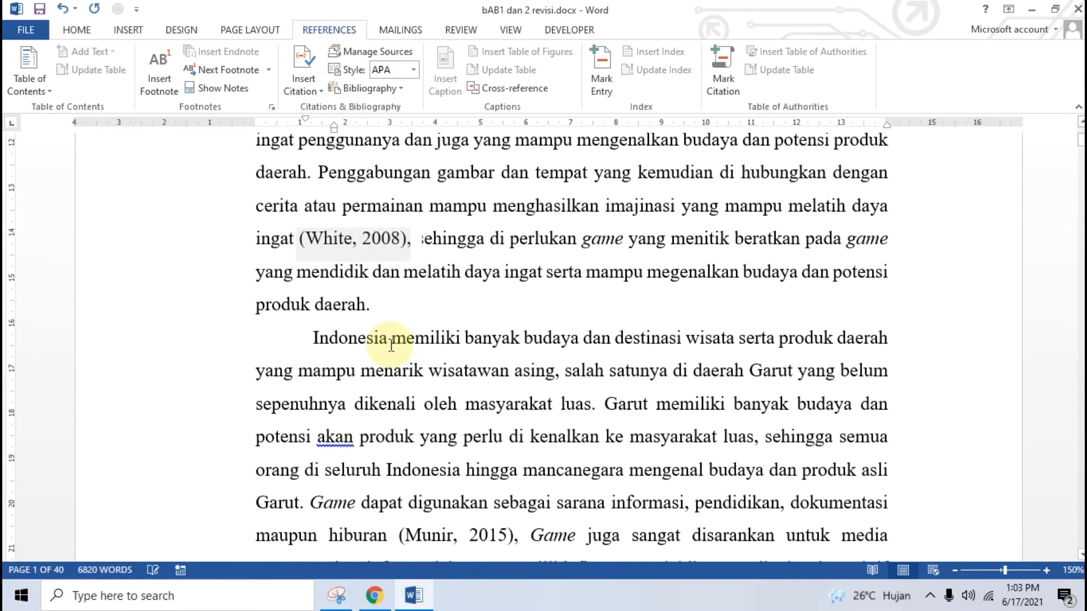
{"action": "scroll", "coordinate": [423, 385], "scroll_direction": "down", "scroll_amount": 1}
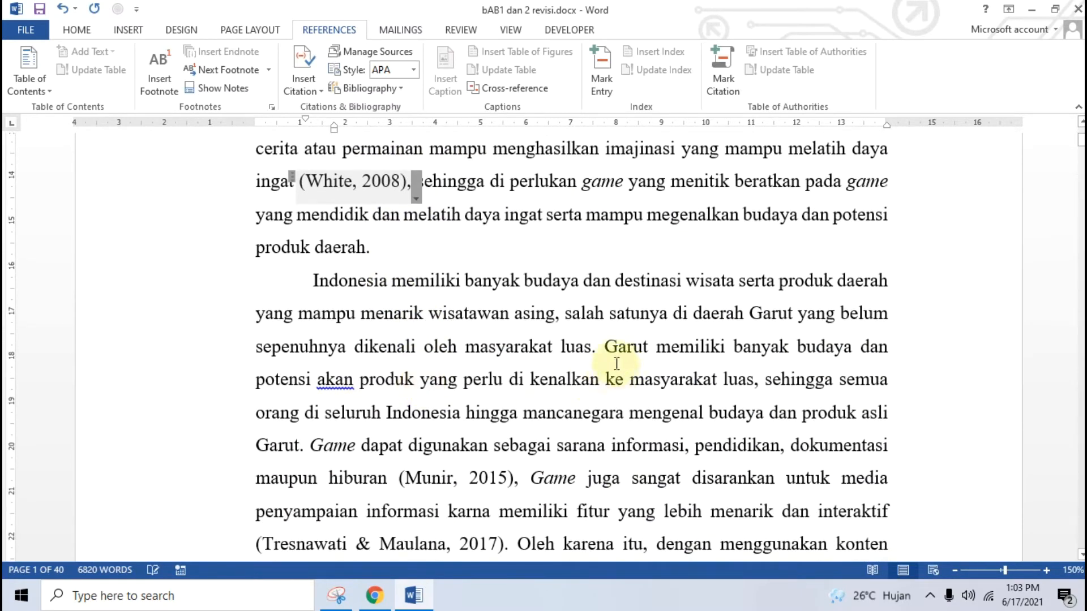
{"action": "left_click", "coordinate": [589, 349]}
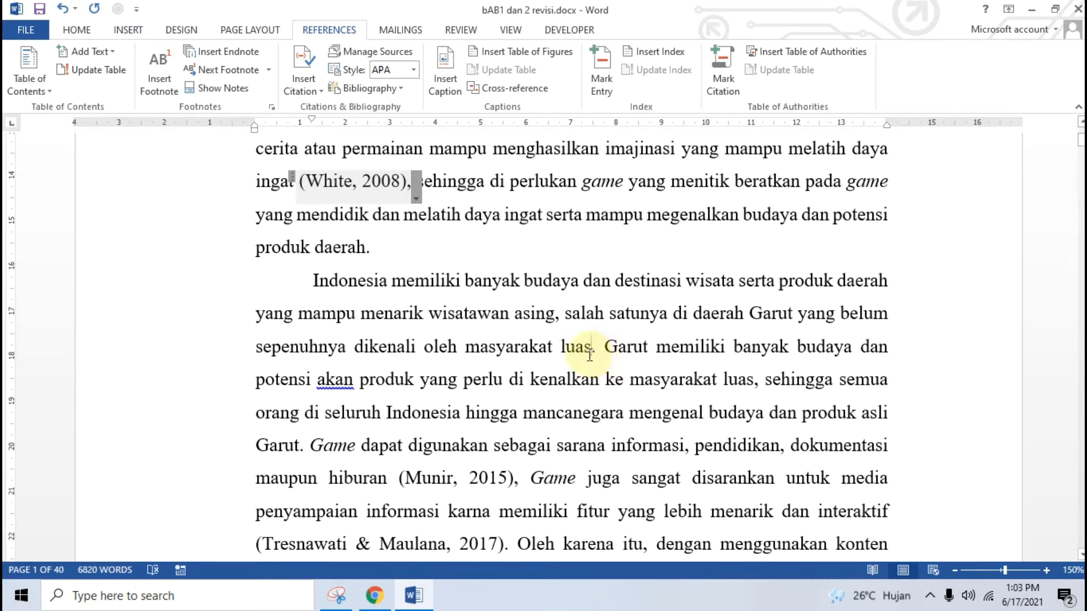
{"action": "scroll", "coordinate": [566, 357], "scroll_direction": "down", "scroll_amount": 1}
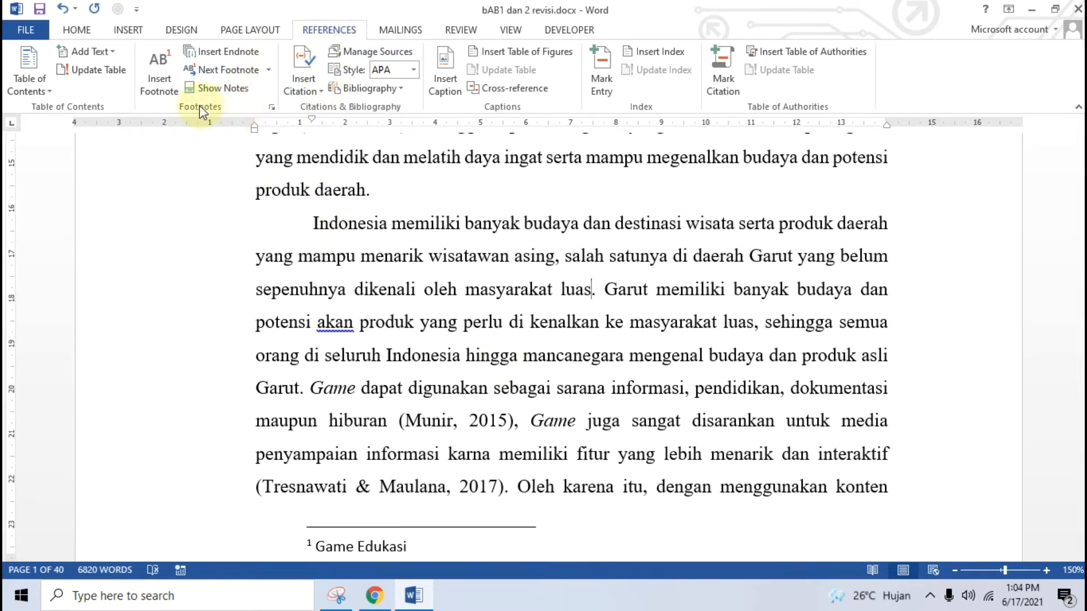
Insert a bottom-of-page footnote after 'luas' reading 'Budaya Daerah'
{"action": "left_click", "coordinate": [272, 107]}
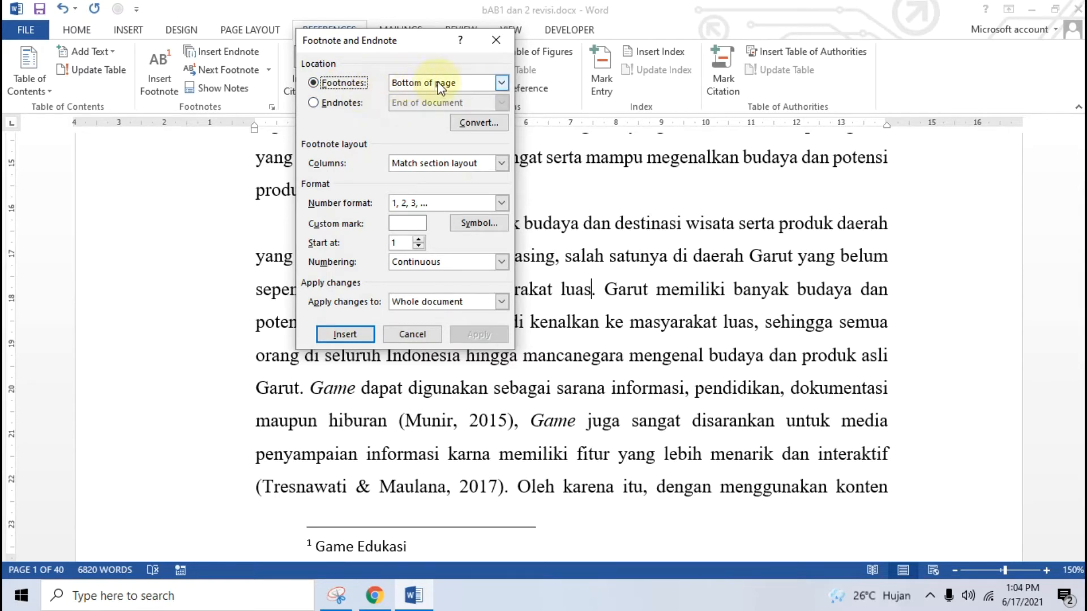
{"action": "left_click", "coordinate": [350, 334]}
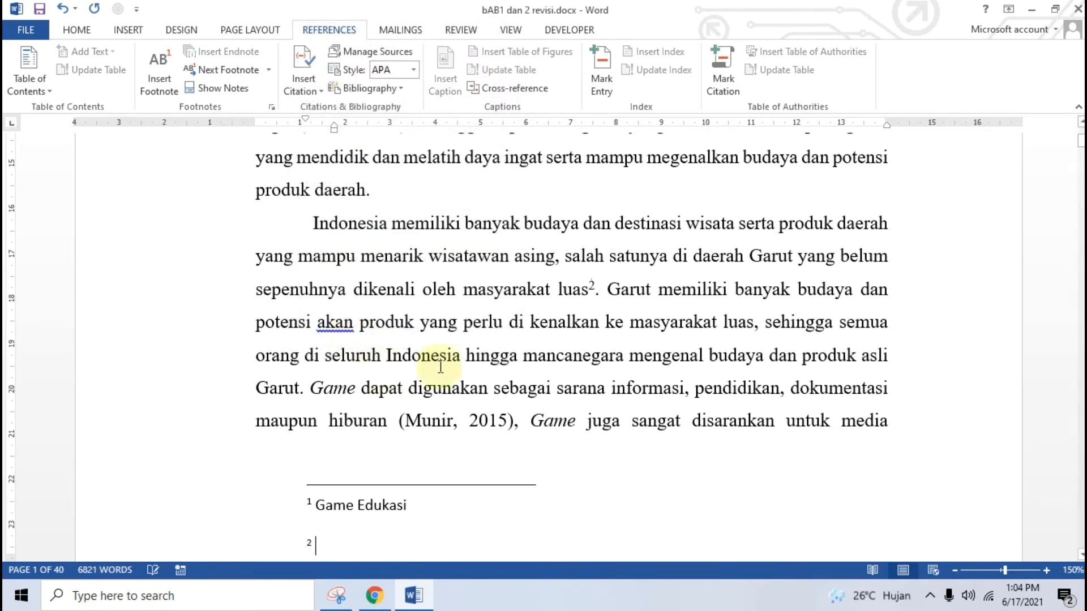
{"action": "scroll", "coordinate": [577, 320], "scroll_direction": "down", "scroll_amount": 1}
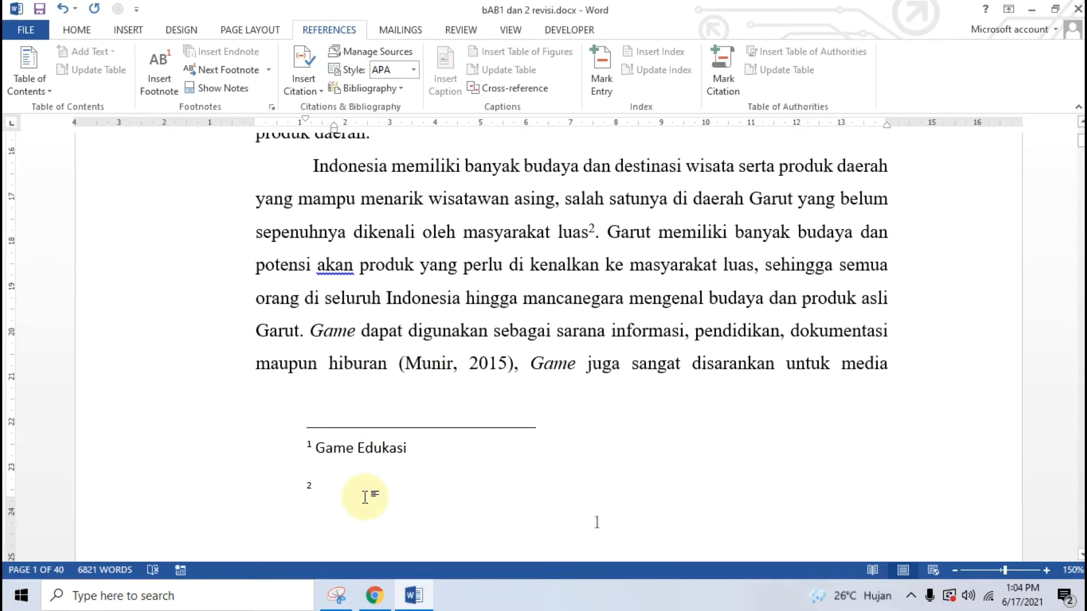
{"action": "type", "text": "Budya"}
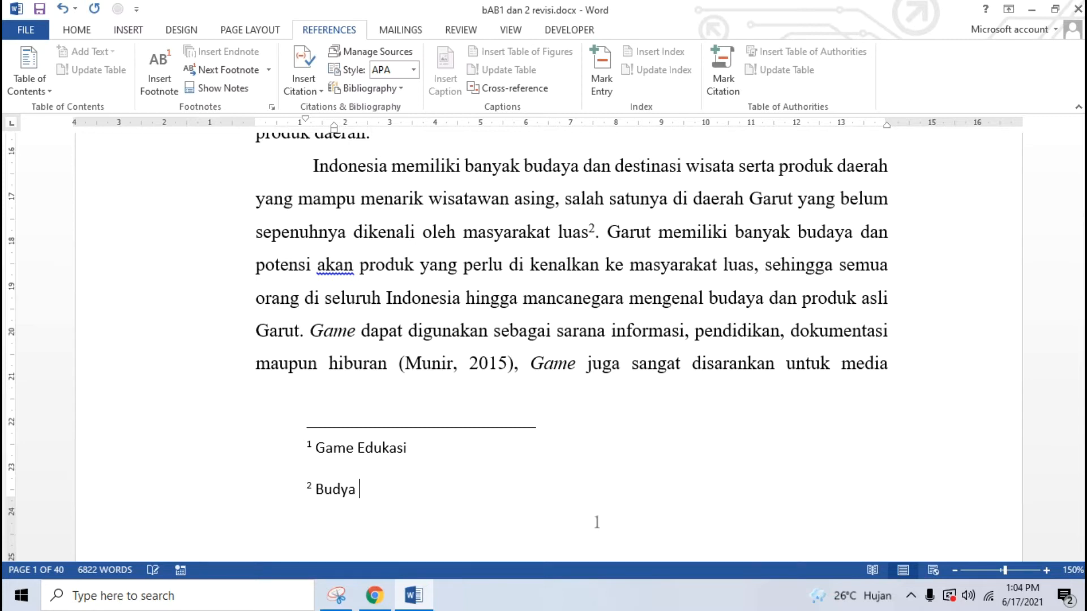
{"action": "key", "text": "BackSpace"}
{"action": "key", "text": "BackSpace"}
{"action": "type", "text": "aya Daerah"}
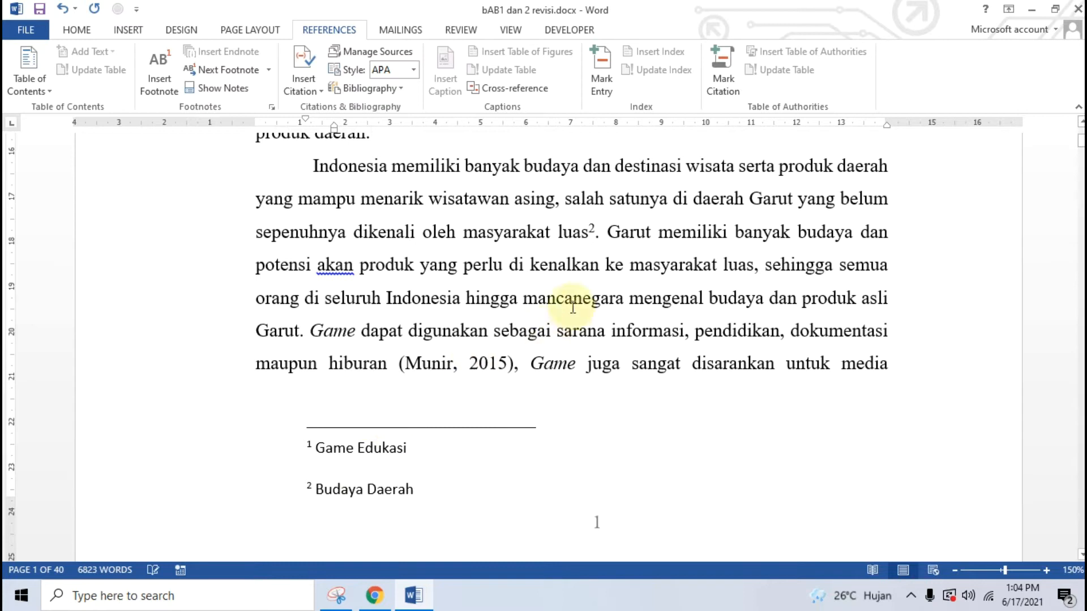
{"action": "left_click", "coordinate": [600, 231]}
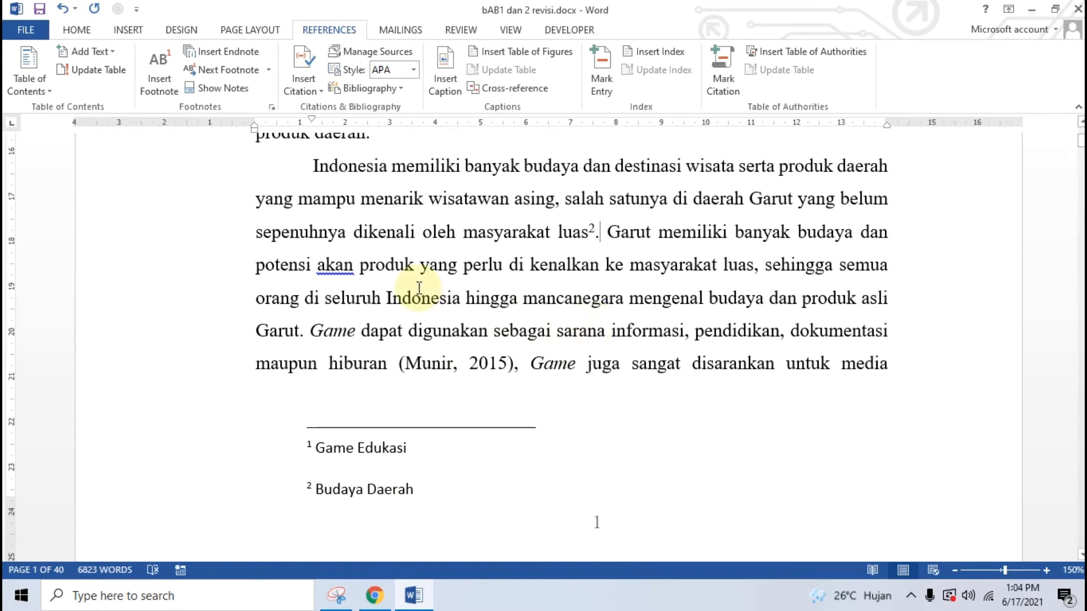
{"action": "scroll", "coordinate": [422, 283], "scroll_direction": "up", "scroll_amount": 2}
{"action": "left_click", "coordinate": [374, 595]}
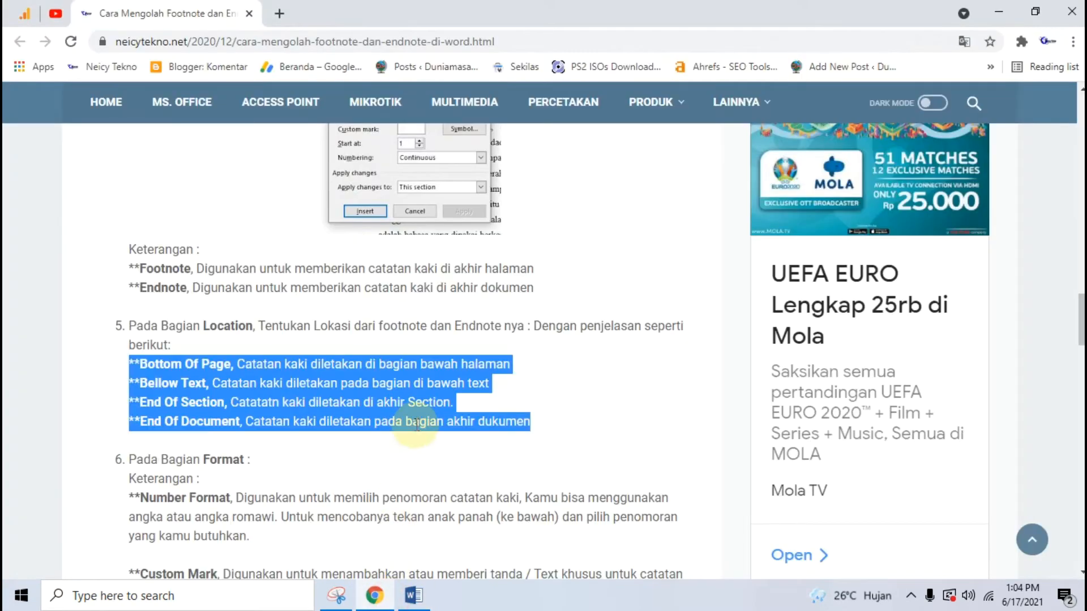
{"action": "scroll", "coordinate": [396, 413], "scroll_direction": "down", "scroll_amount": 3}
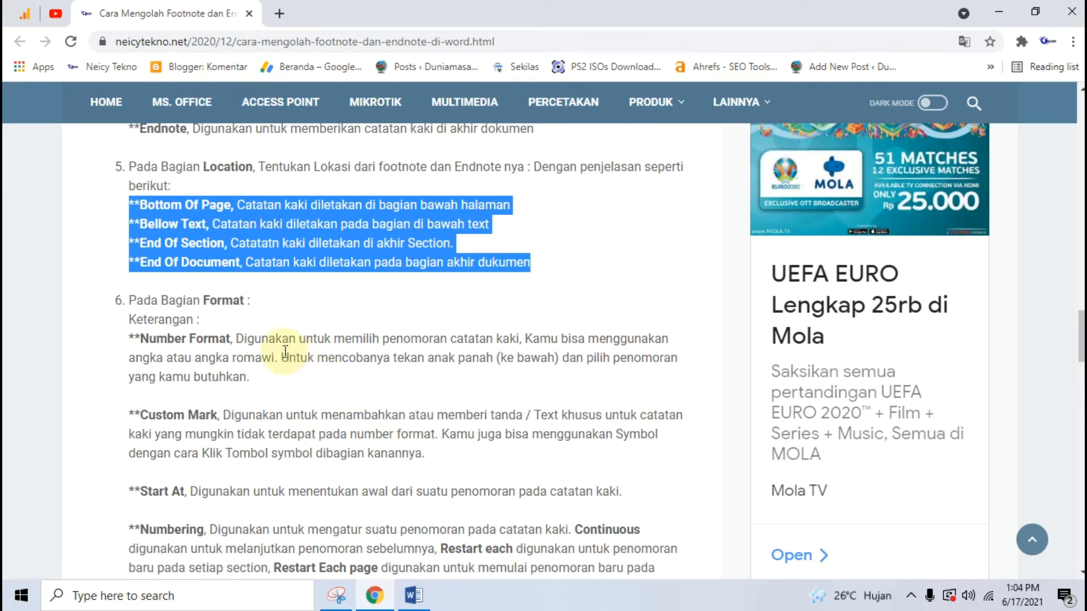
{"action": "scroll", "coordinate": [286, 352], "scroll_direction": "down", "scroll_amount": 4}
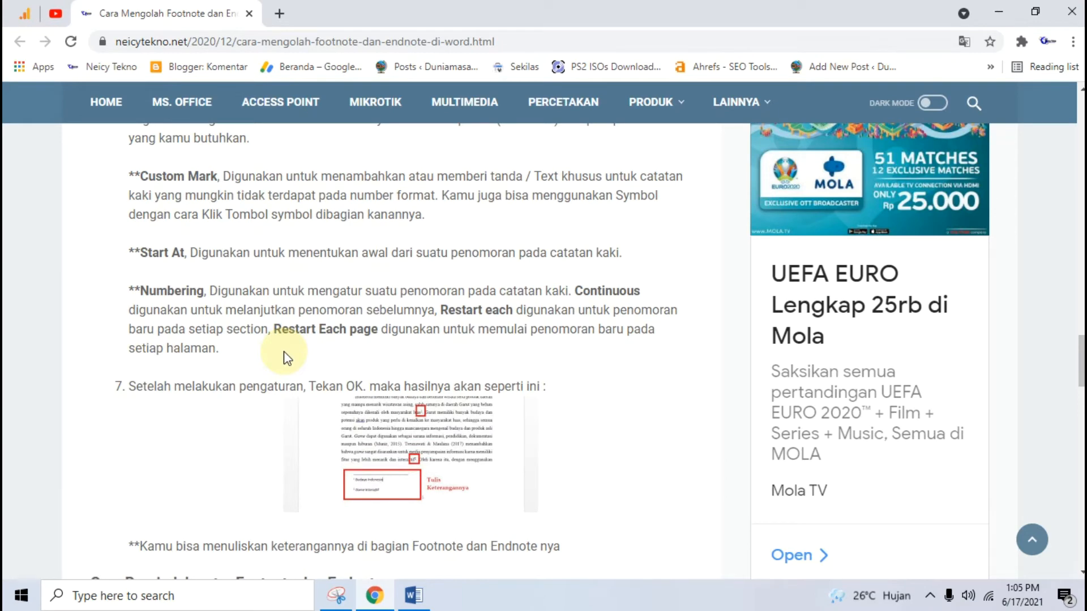
{"action": "scroll", "coordinate": [346, 329], "scroll_direction": "up", "scroll_amount": 12}
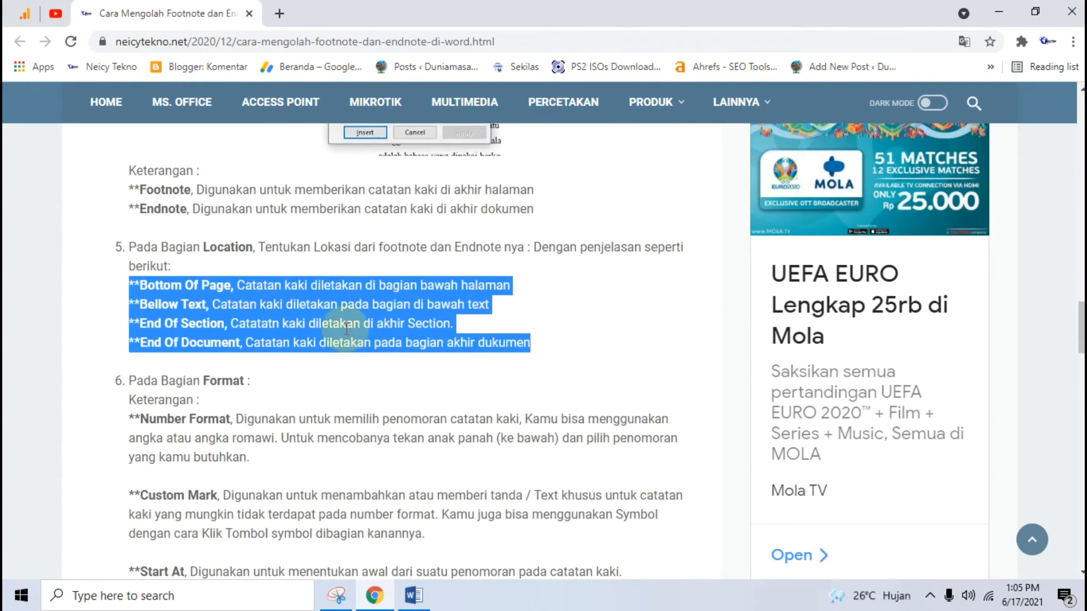
{"action": "scroll", "coordinate": [347, 328], "scroll_direction": "down", "scroll_amount": 11}
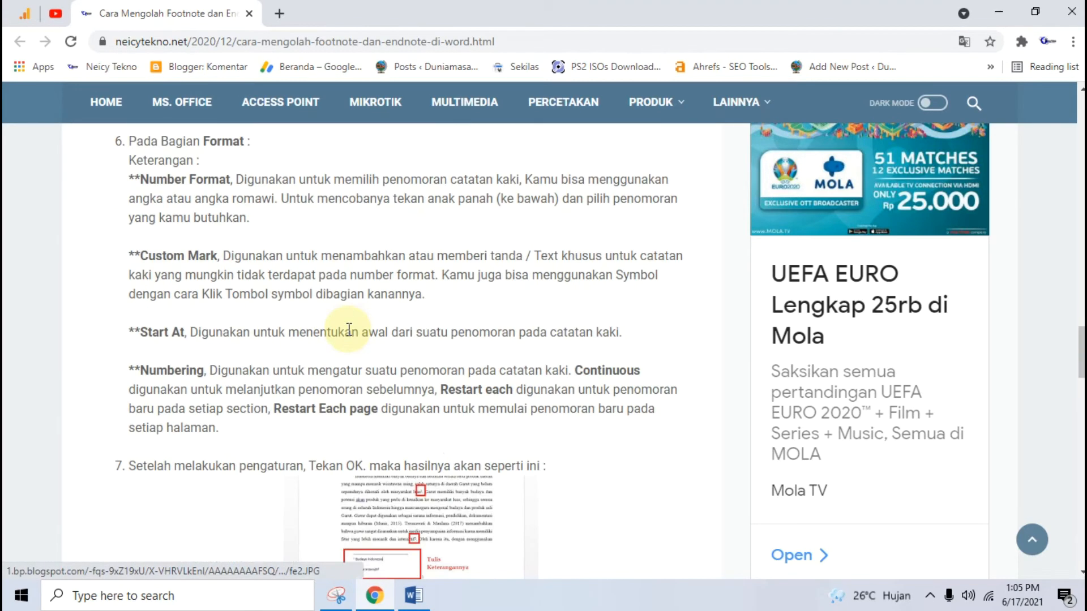
{"action": "scroll", "coordinate": [405, 569], "scroll_direction": "down", "scroll_amount": 4}
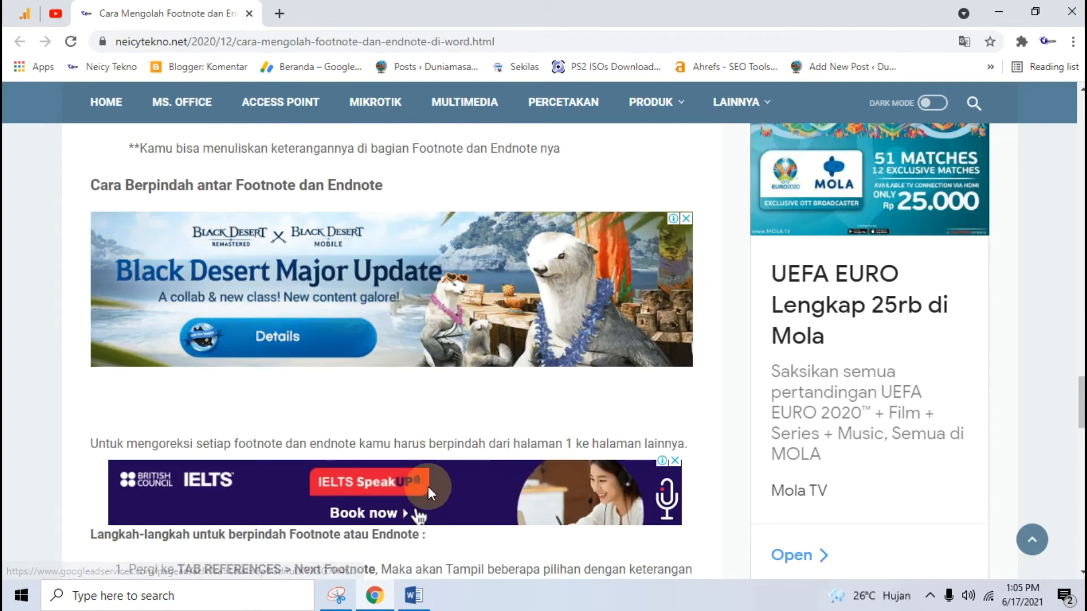
{"action": "left_click", "coordinate": [413, 595]}
Put the cursor immediately after '(White, 2008)', just before its comma
{"action": "scroll", "coordinate": [476, 317], "scroll_direction": "up", "scroll_amount": 3}
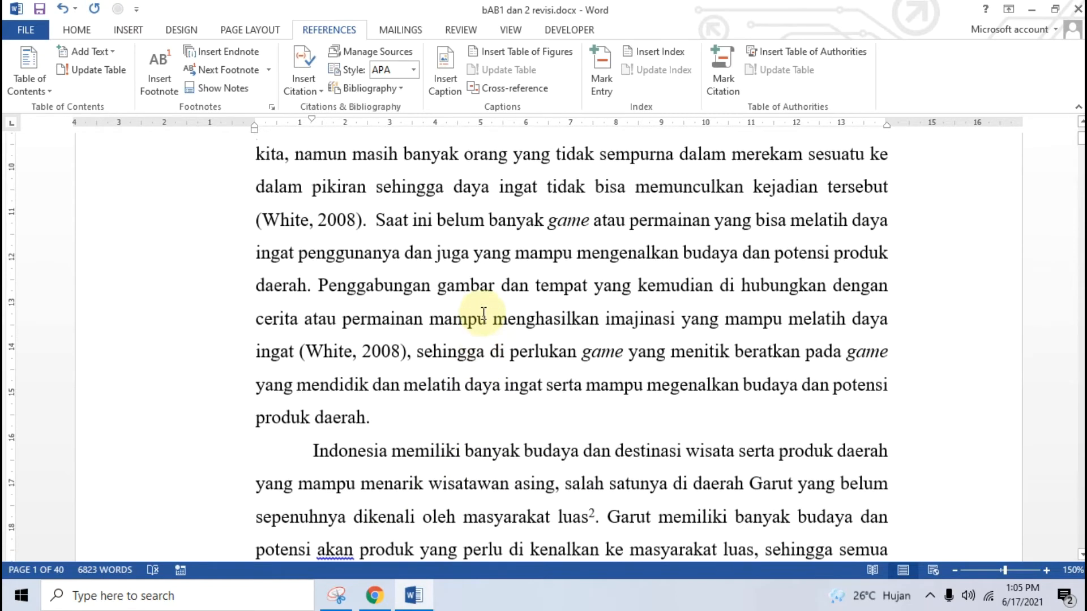
{"action": "scroll", "coordinate": [483, 313], "scroll_direction": "down", "scroll_amount": 4}
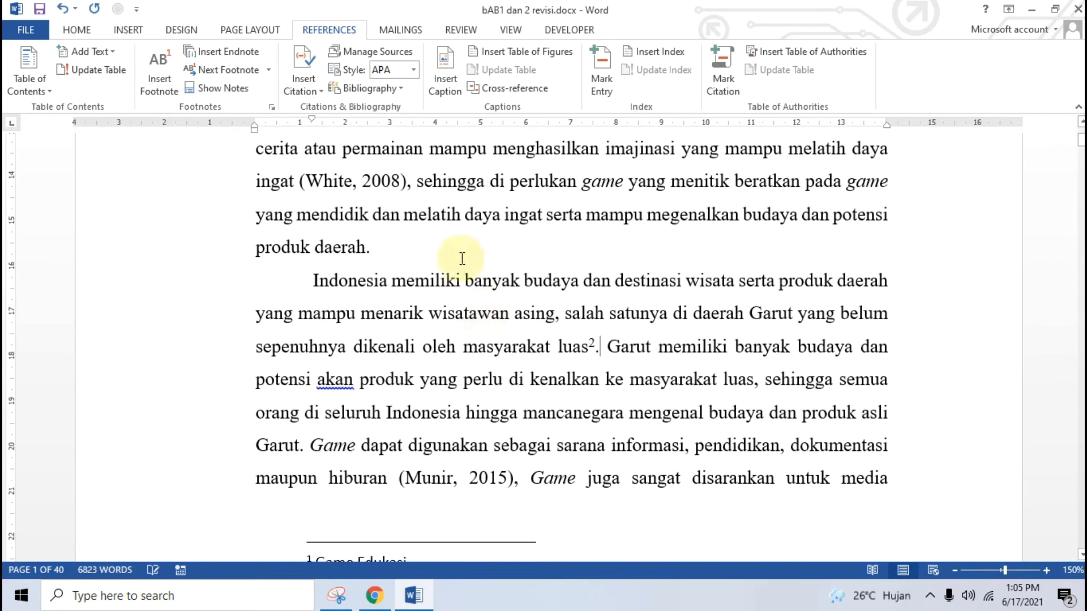
{"action": "scroll", "coordinate": [515, 339], "scroll_direction": "down", "scroll_amount": 1}
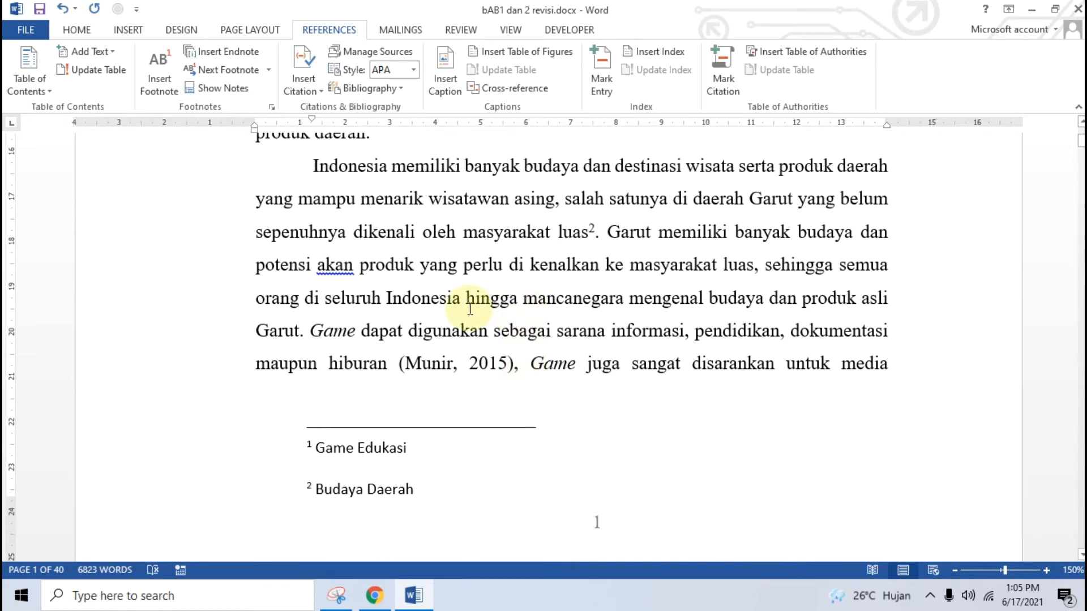
{"action": "scroll", "coordinate": [470, 309], "scroll_direction": "up", "scroll_amount": 5}
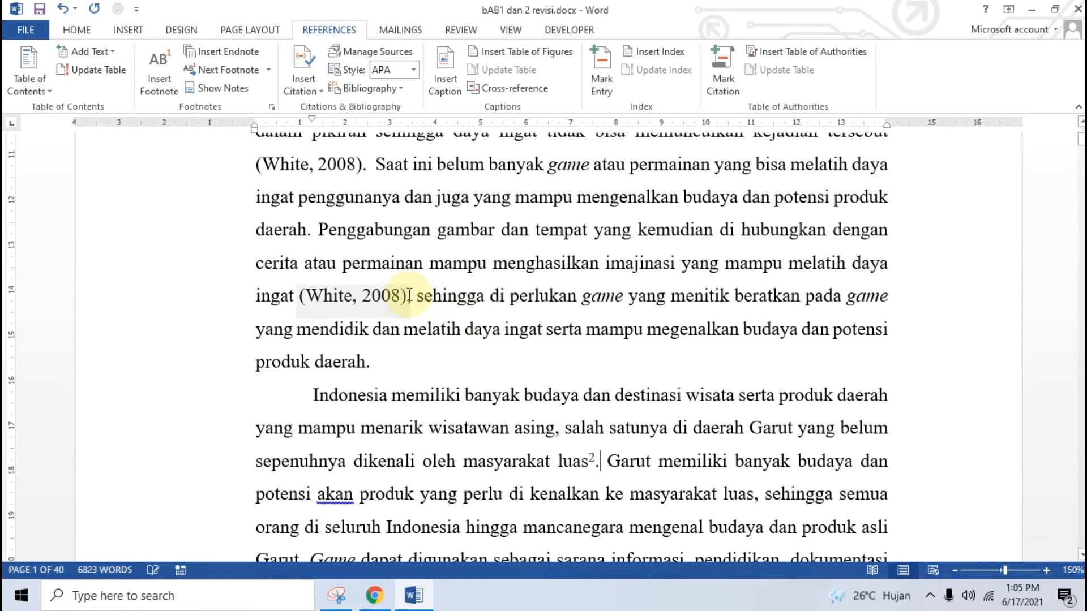
{"action": "left_click_drag", "start_coordinate": [412, 295], "coordinate": [417, 296]}
{"action": "key", "text": "Left"}
{"action": "key", "text": "Left"}
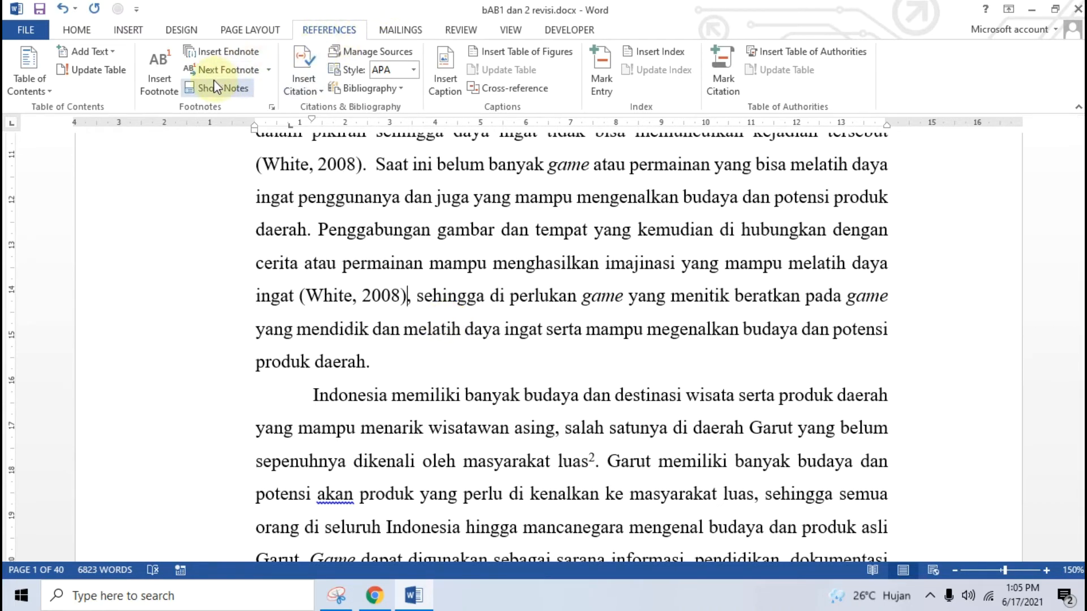
Open the Footnote and Endnote dialog and drag it to the right, out of the text's way
{"action": "left_click", "coordinate": [271, 107]}
{"action": "left_click", "coordinate": [377, 42]}
{"action": "left_click_drag", "start_coordinate": [449, 40], "coordinate": [573, 39]}
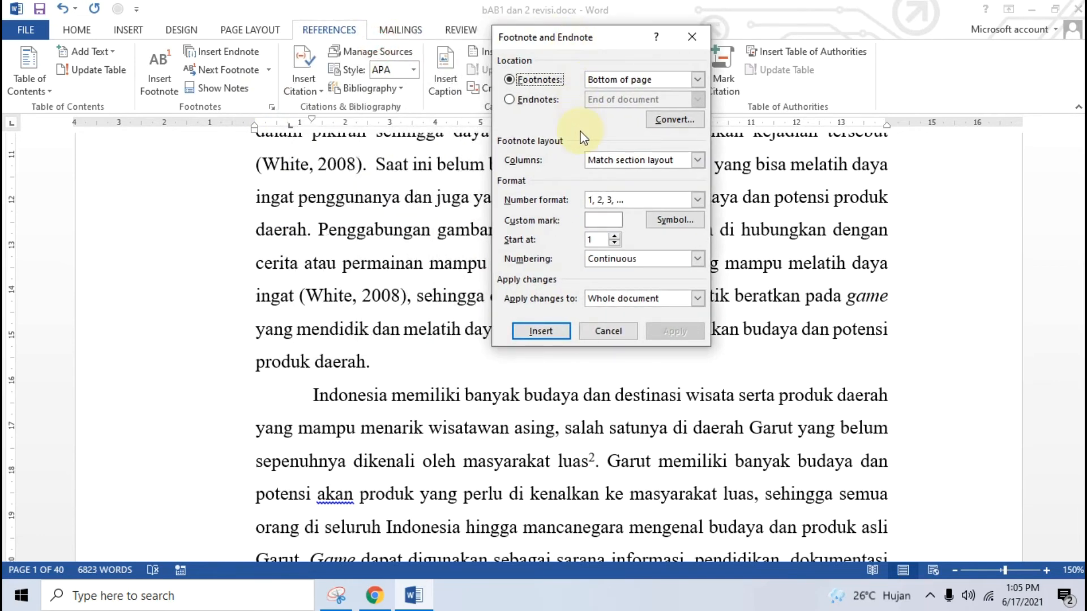
{"action": "left_click_drag", "start_coordinate": [595, 46], "coordinate": [642, 43]}
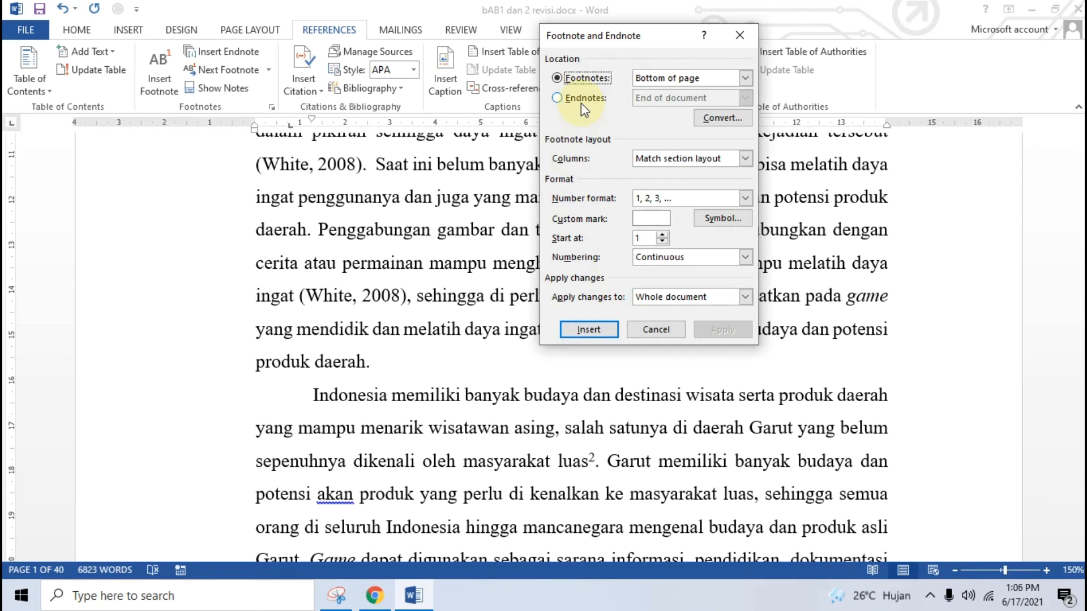
{"action": "left_click_drag", "start_coordinate": [617, 36], "coordinate": [604, 63]}
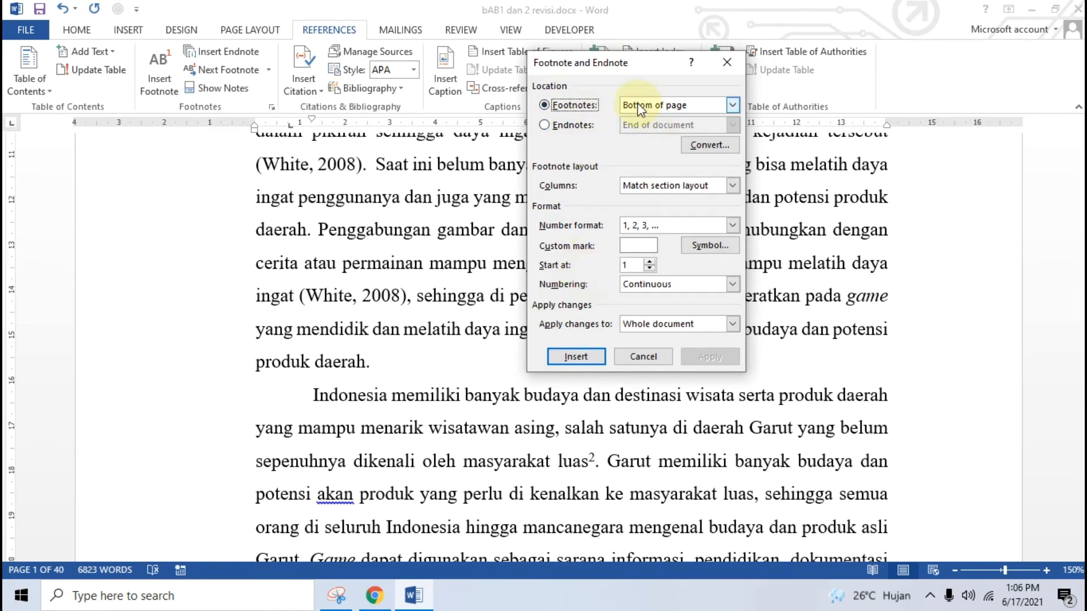
Insert a footnote after '(White, 2008)' reading 'Daya Ingat'
{"action": "left_click", "coordinate": [570, 353]}
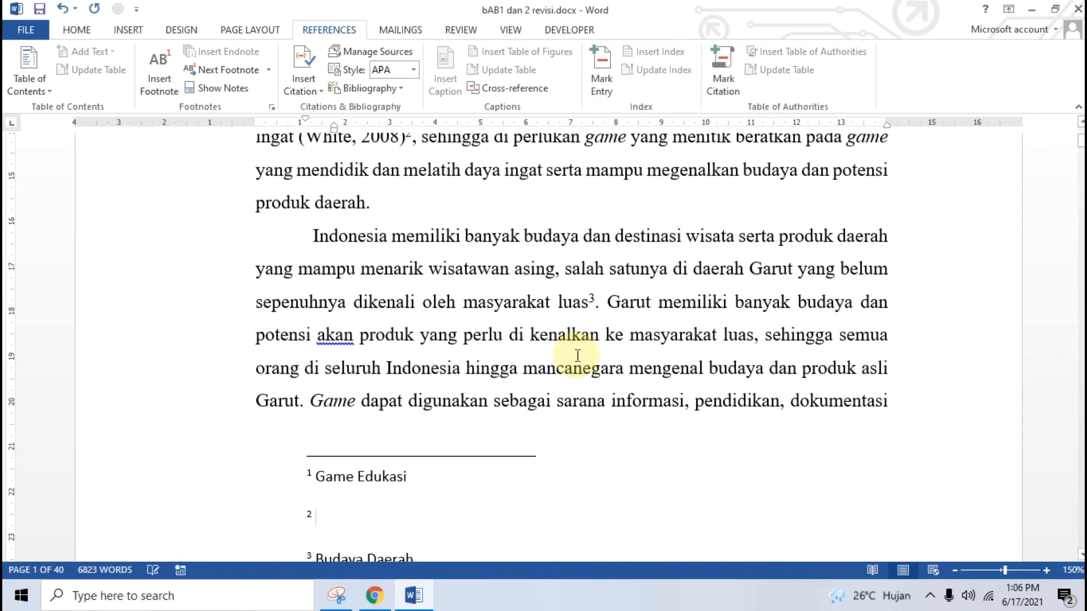
{"action": "scroll", "coordinate": [562, 358], "scroll_direction": "down", "scroll_amount": 1}
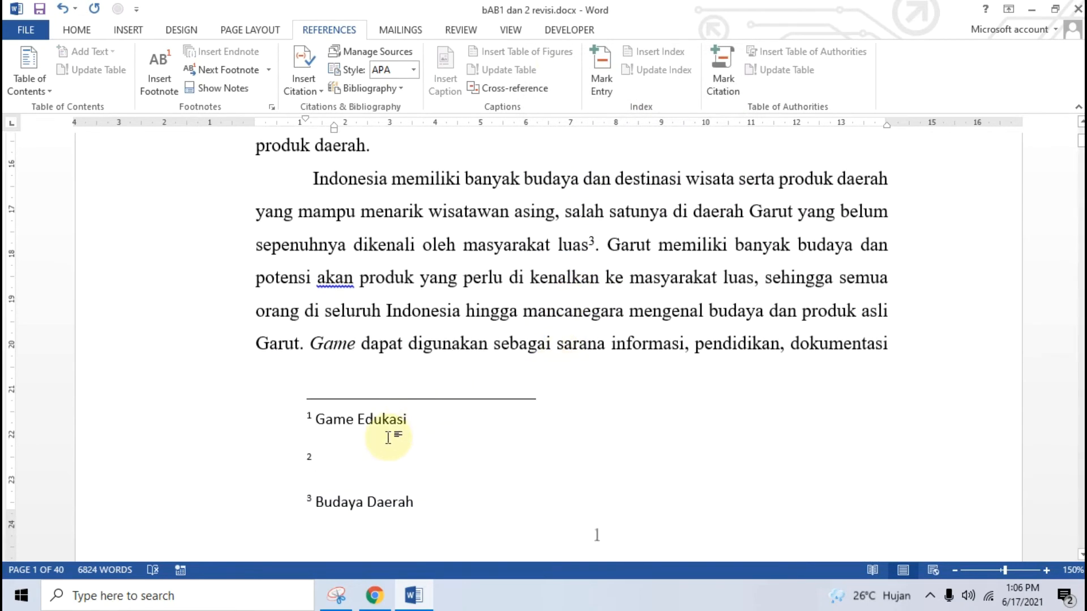
{"action": "scroll", "coordinate": [388, 437], "scroll_direction": "up", "scroll_amount": 3}
{"action": "scroll", "coordinate": [347, 504], "scroll_direction": "down", "scroll_amount": 4}
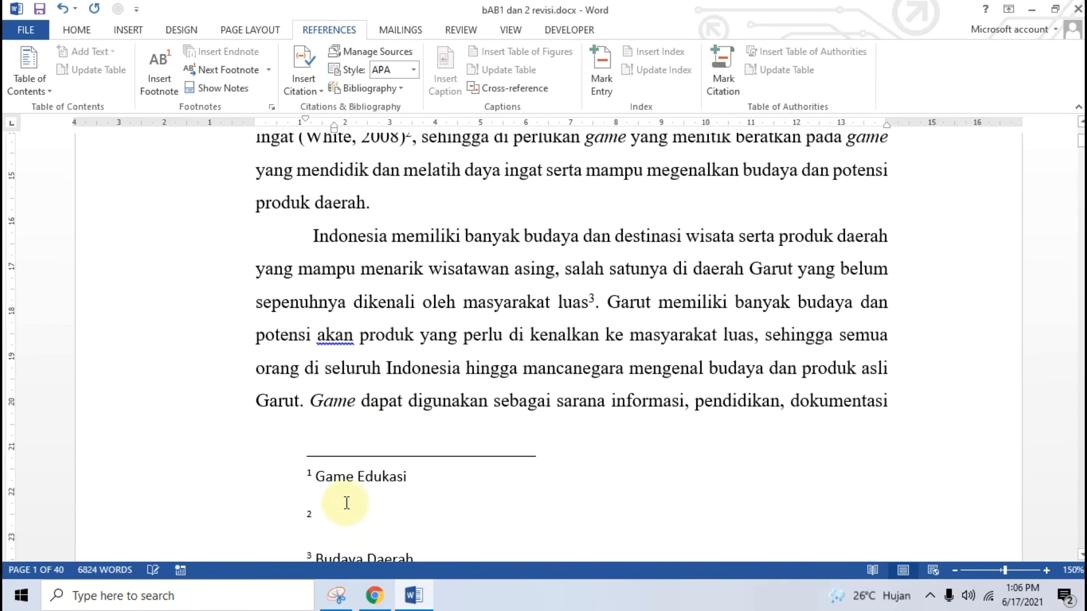
{"action": "scroll", "coordinate": [518, 408], "scroll_direction": "up", "scroll_amount": 4}
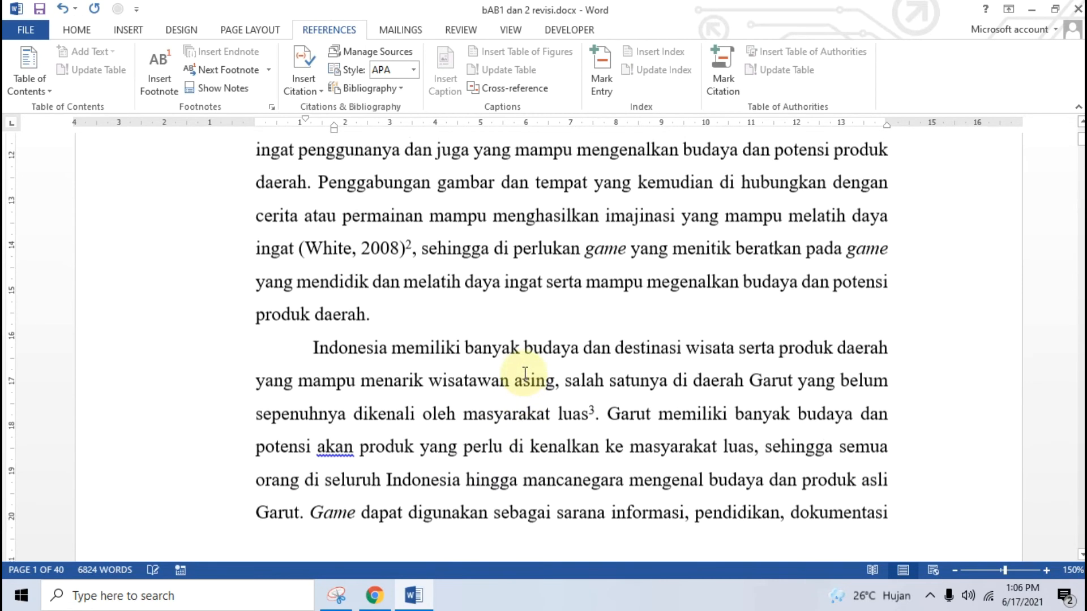
{"action": "scroll", "coordinate": [489, 289], "scroll_direction": "up", "scroll_amount": 2}
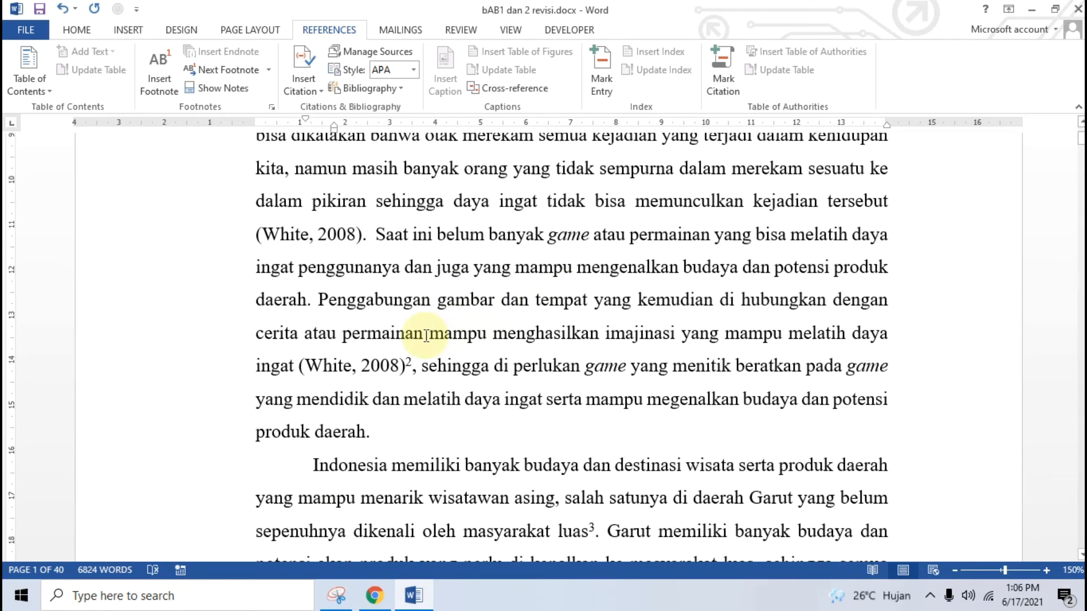
{"action": "scroll", "coordinate": [426, 336], "scroll_direction": "down", "scroll_amount": 5}
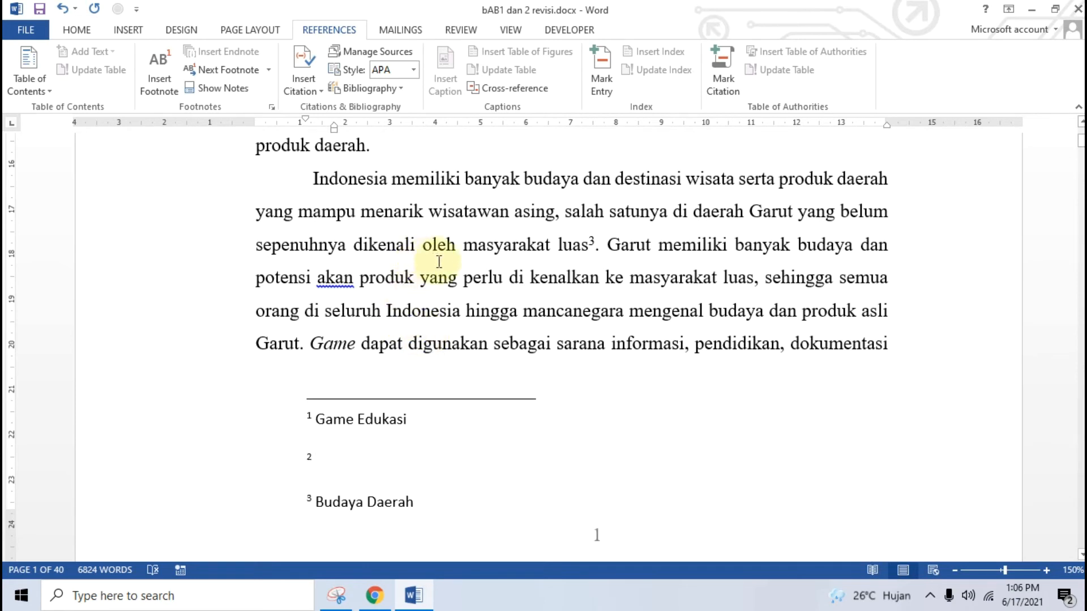
{"action": "type", "text": "Daya"}
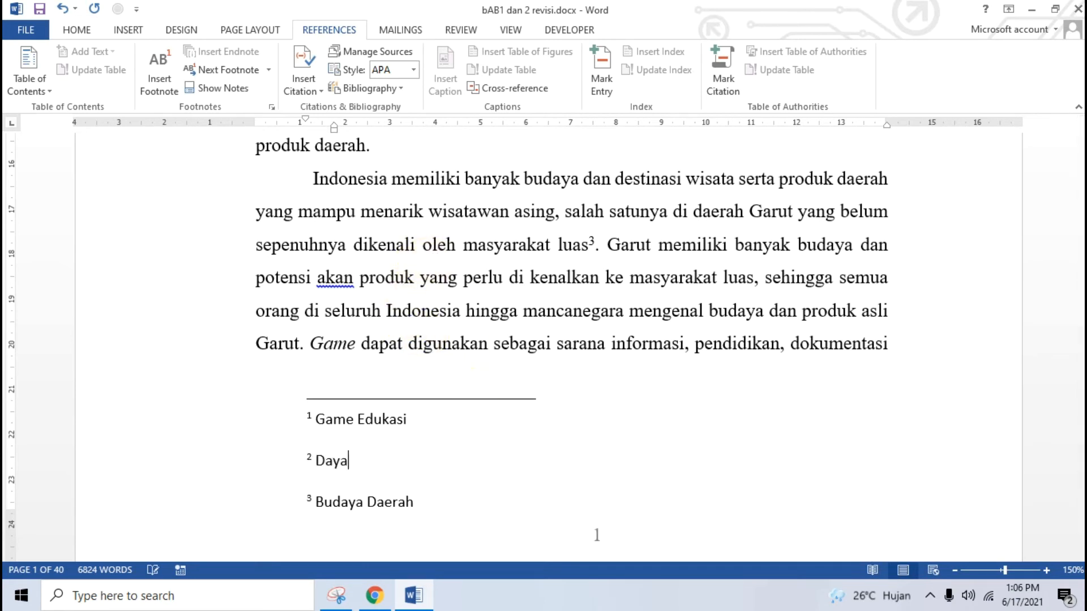
{"action": "type", "text": " INgat"}
{"action": "key", "text": "BackSpace"}
{"action": "key", "text": "BackSpace"}
{"action": "key", "text": "BackSpace"}
{"action": "key", "text": "BackSpace"}
{"action": "type", "text": "ngat"}
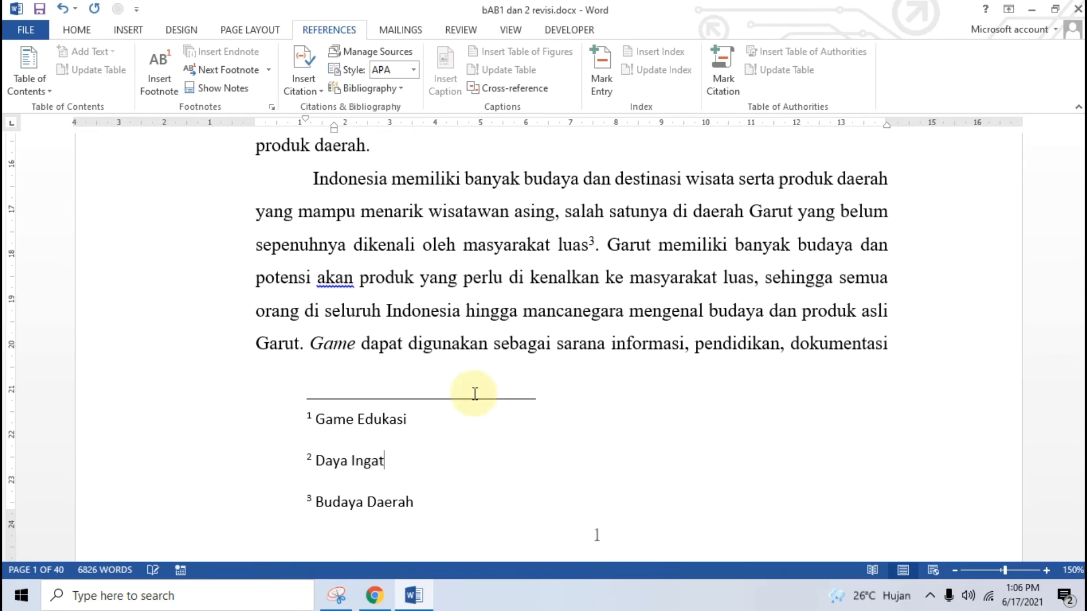
Return to the body text and check the three renumbered footnotes
{"action": "left_click", "coordinate": [566, 214]}
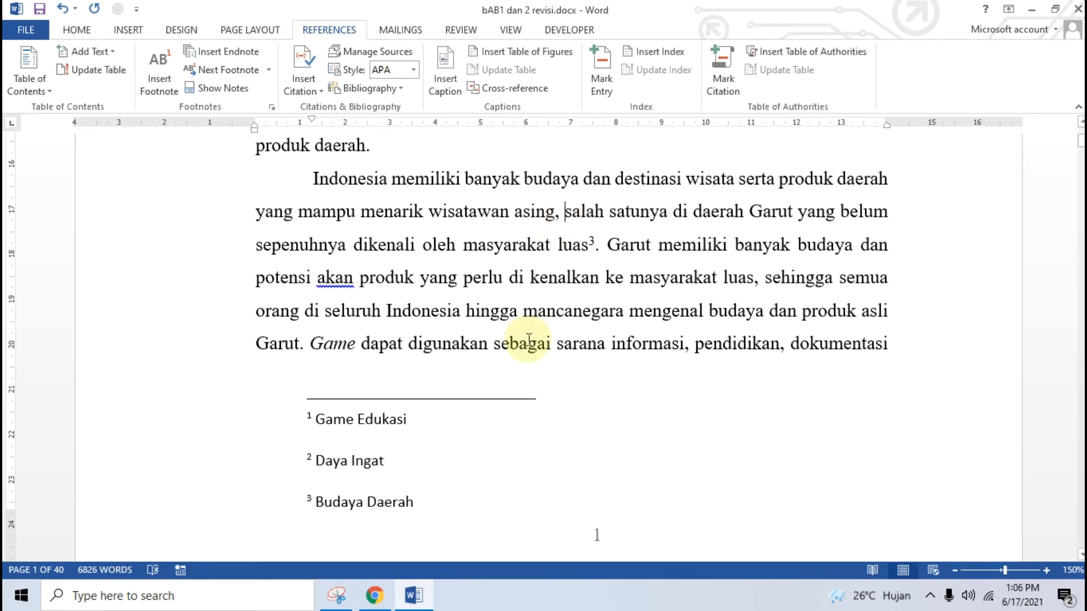
{"action": "scroll", "coordinate": [529, 339], "scroll_direction": "up", "scroll_amount": 2}
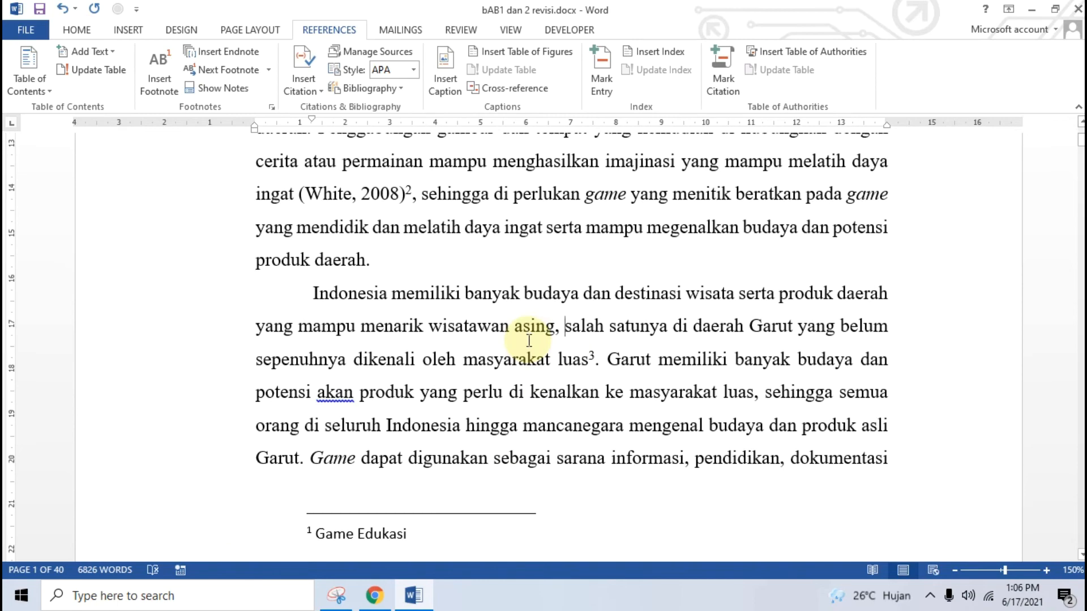
{"action": "scroll", "coordinate": [528, 339], "scroll_direction": "up", "scroll_amount": 10}
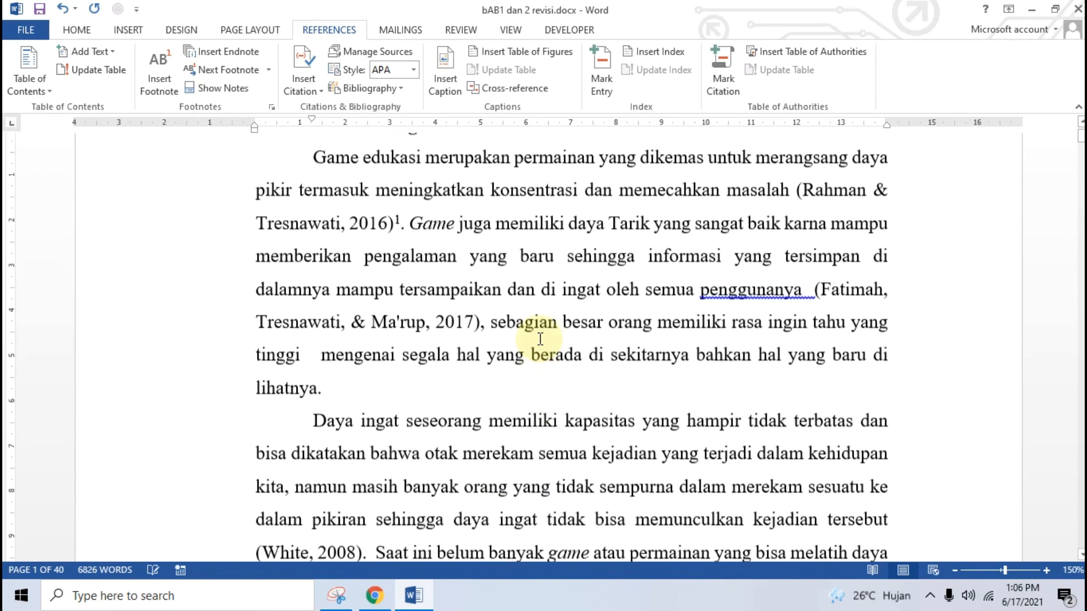
{"action": "scroll", "coordinate": [405, 363], "scroll_direction": "down", "scroll_amount": 10}
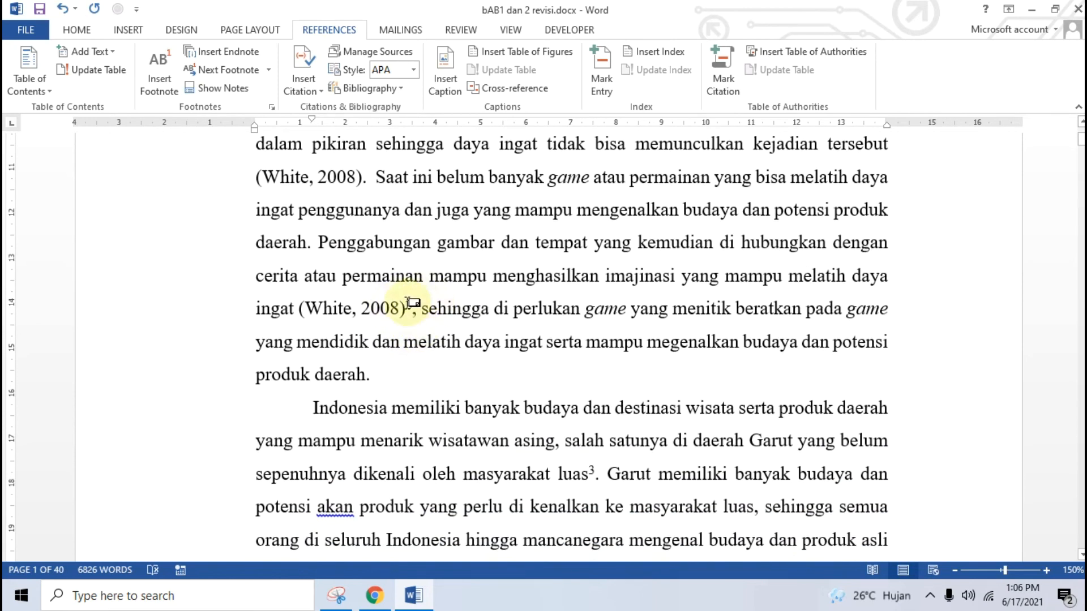
{"action": "scroll", "coordinate": [425, 294], "scroll_direction": "down", "scroll_amount": 2}
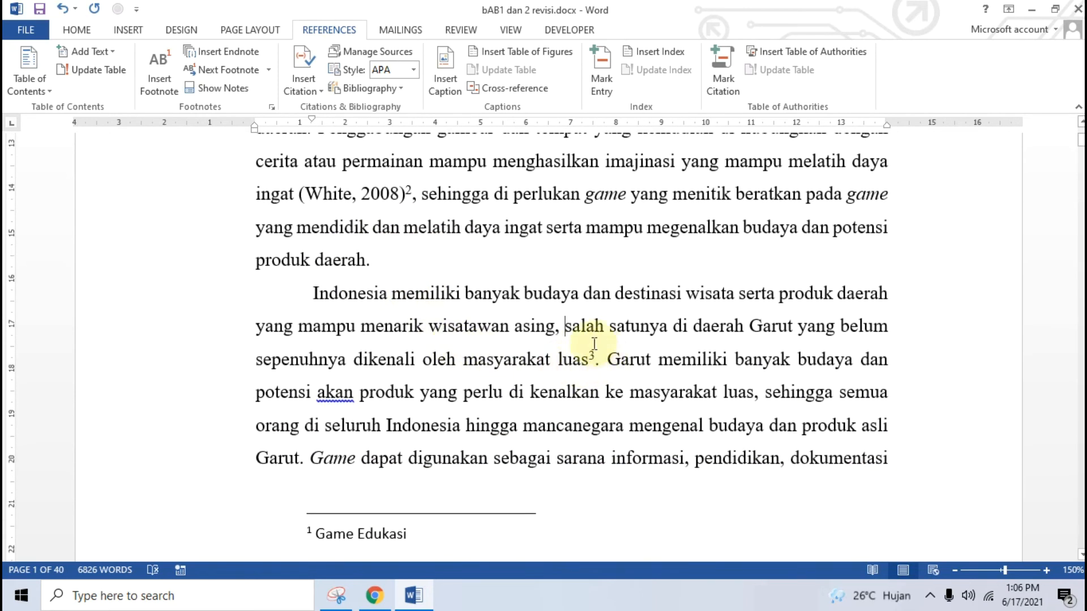
{"action": "mouse_move", "coordinate": [583, 363]}
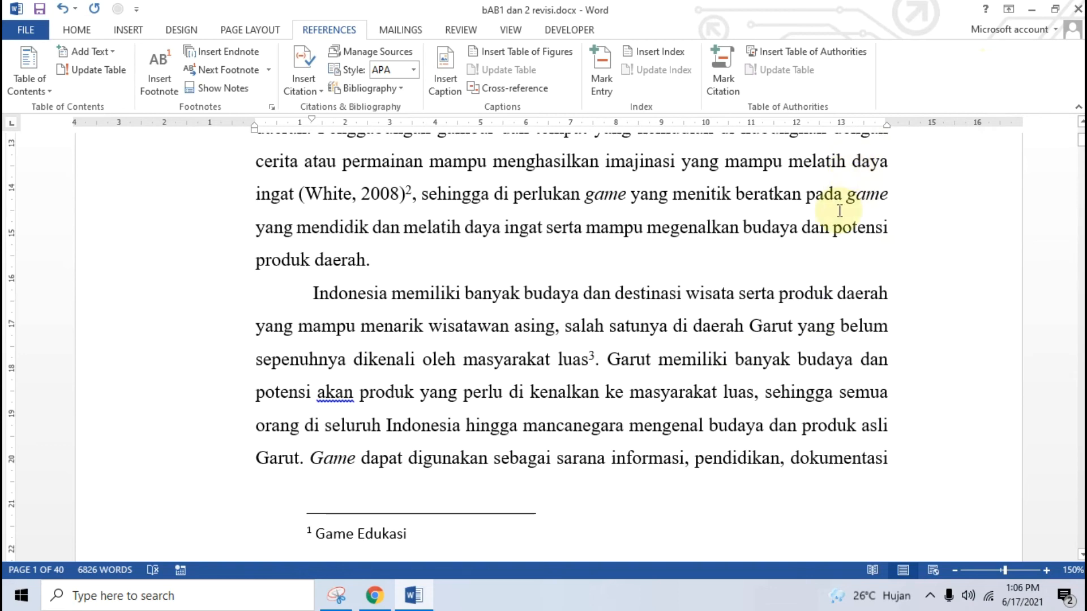
Bring up the footnote tutorial in Chrome and scroll to its footnote location notes
{"action": "left_click", "coordinate": [374, 594]}
{"action": "scroll", "coordinate": [346, 402], "scroll_direction": "up", "scroll_amount": 4}
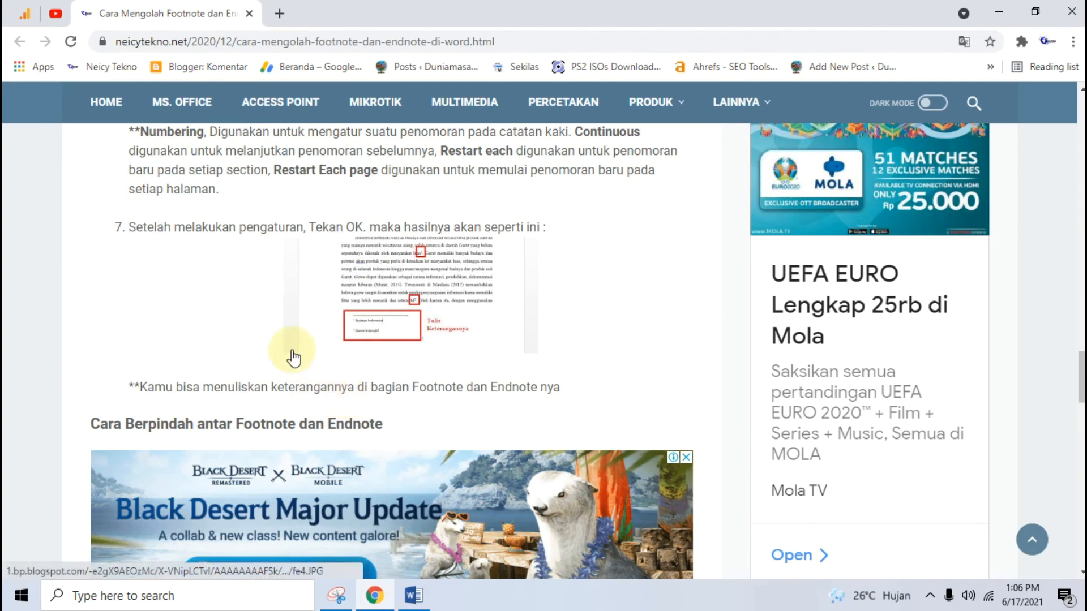
{"action": "scroll", "coordinate": [290, 354], "scroll_direction": "up", "scroll_amount": 4}
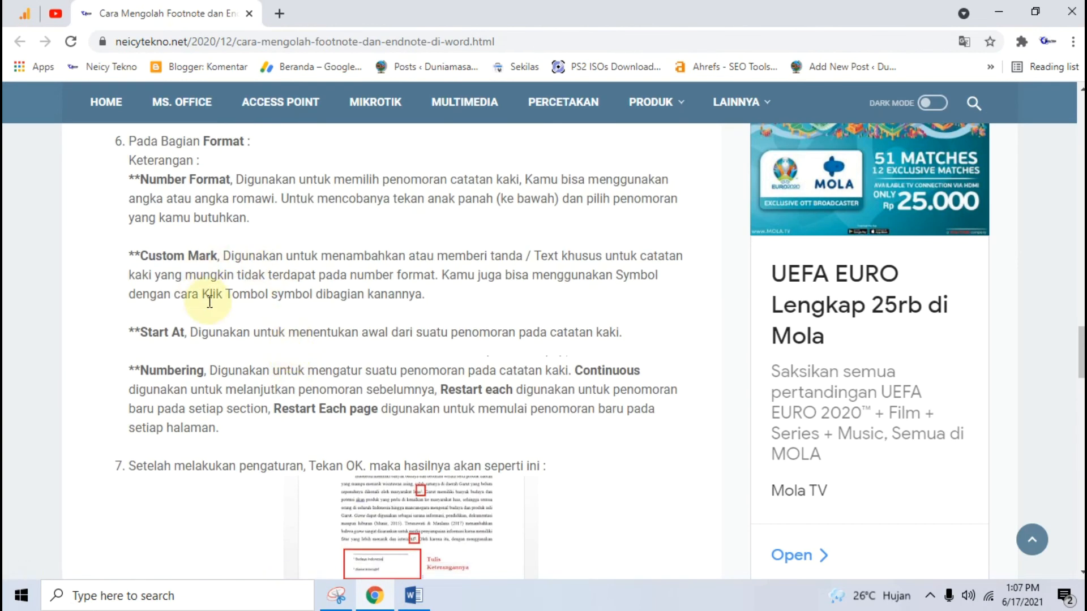
{"action": "scroll", "coordinate": [223, 294], "scroll_direction": "up", "scroll_amount": 3}
{"action": "scroll", "coordinate": [233, 301], "scroll_direction": "up", "scroll_amount": 4}
{"action": "scroll", "coordinate": [214, 347], "scroll_direction": "down", "scroll_amount": 3}
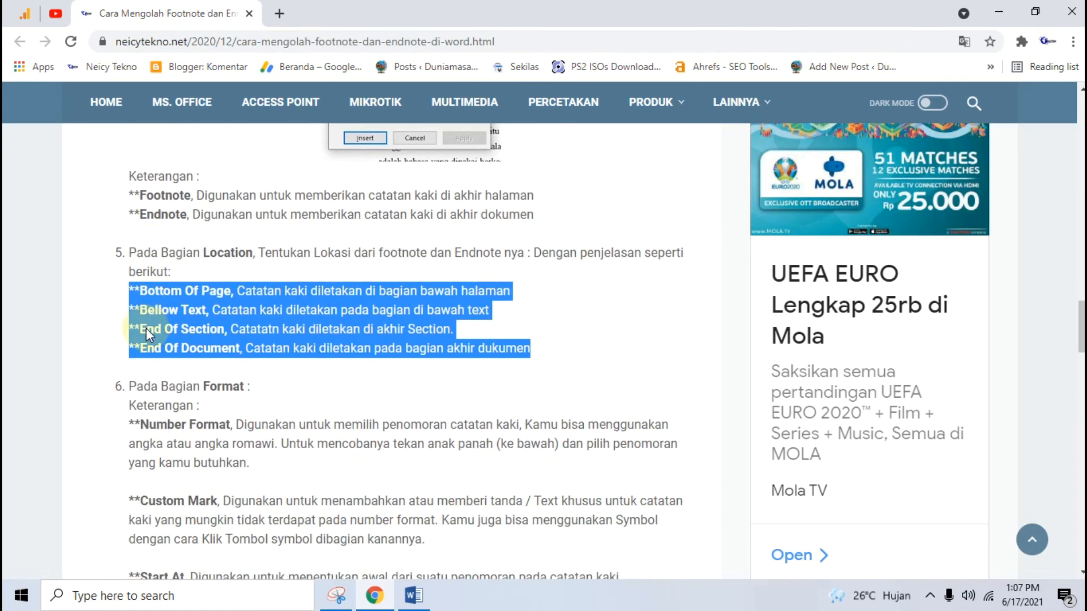
Highlight and review the tutorial's footnote and endnote explanations
{"action": "left_click", "coordinate": [149, 241]}
{"action": "left_click_drag", "start_coordinate": [127, 171], "coordinate": [619, 211]}
{"action": "left_click", "coordinate": [315, 274]}
{"action": "scroll", "coordinate": [315, 274], "scroll_direction": "down", "scroll_amount": 2}
{"action": "scroll", "coordinate": [203, 246], "scroll_direction": "up", "scroll_amount": 1}
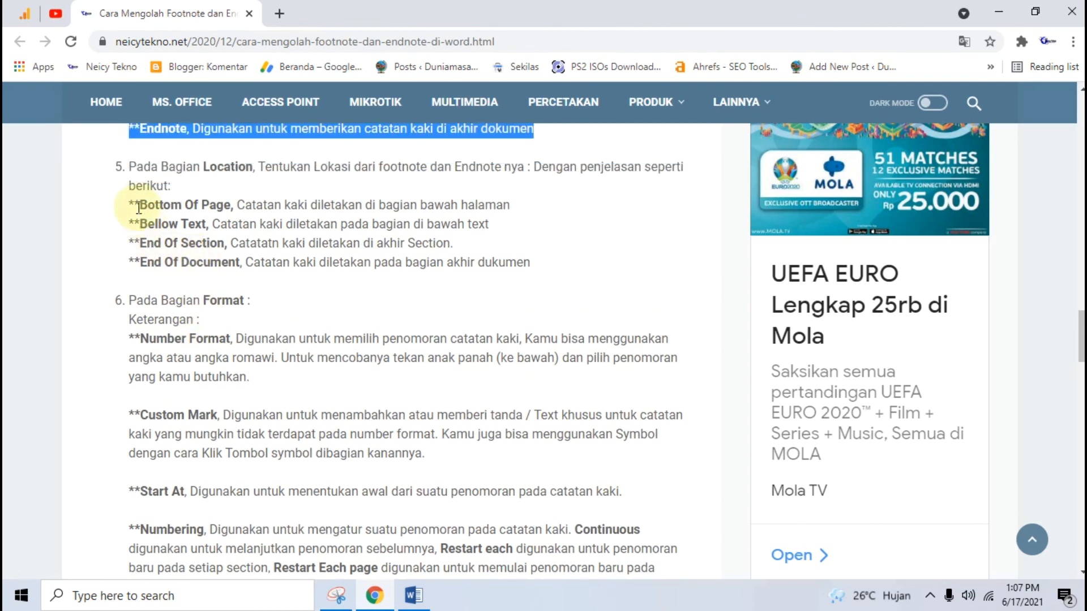
Select the Location notes, then minimize both Chrome and the Word thesis to show the desktop
{"action": "left_click_drag", "start_coordinate": [128, 203], "coordinate": [530, 263]}
{"action": "scroll", "coordinate": [332, 321], "scroll_direction": "down", "scroll_amount": 3}
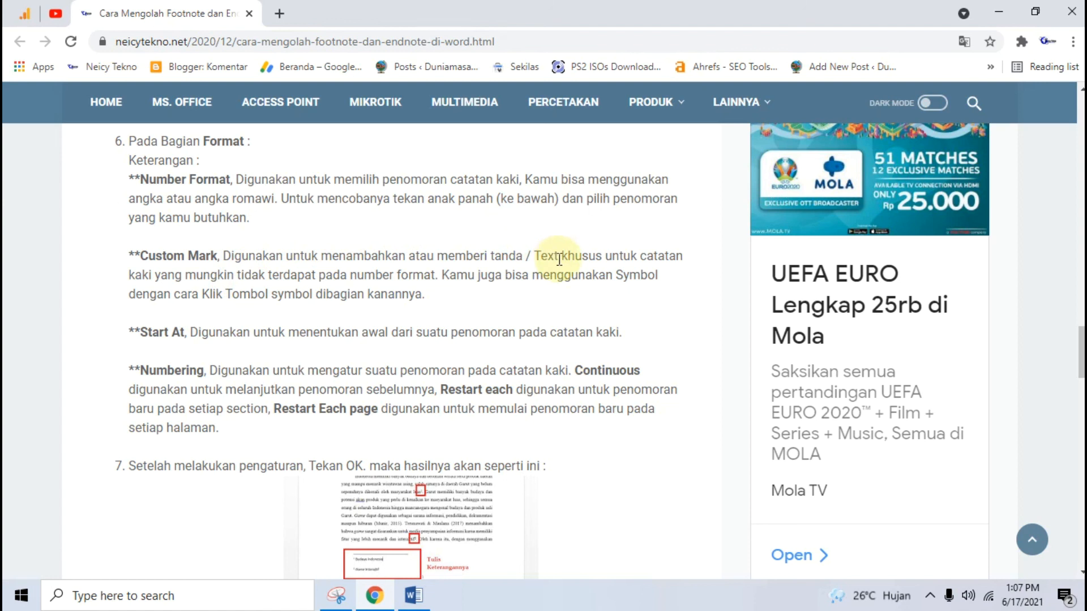
{"action": "left_click", "coordinate": [994, 8]}
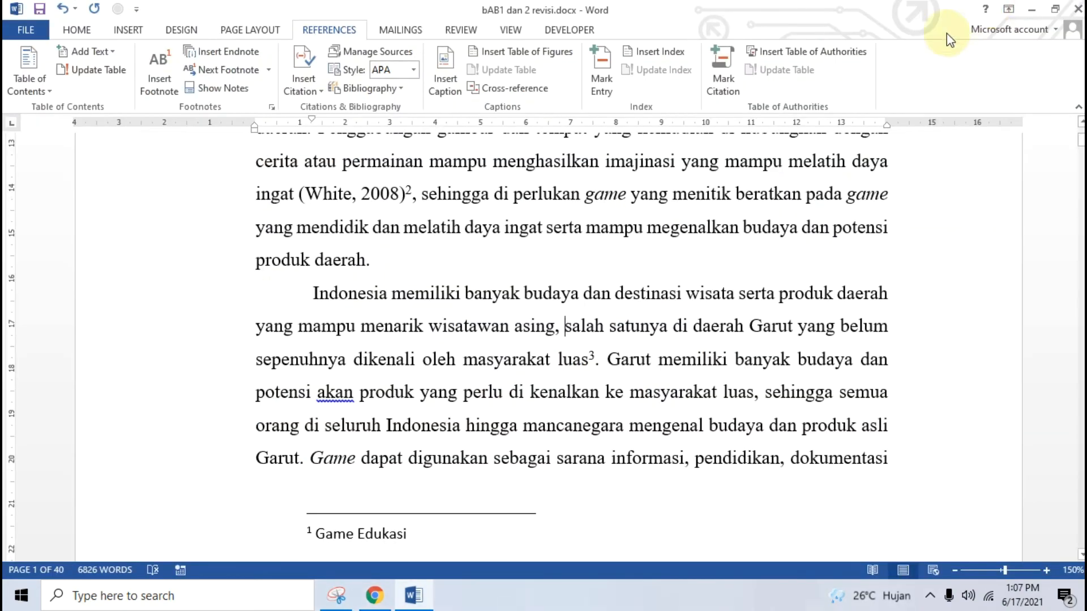
{"action": "left_click", "coordinate": [1031, 9]}
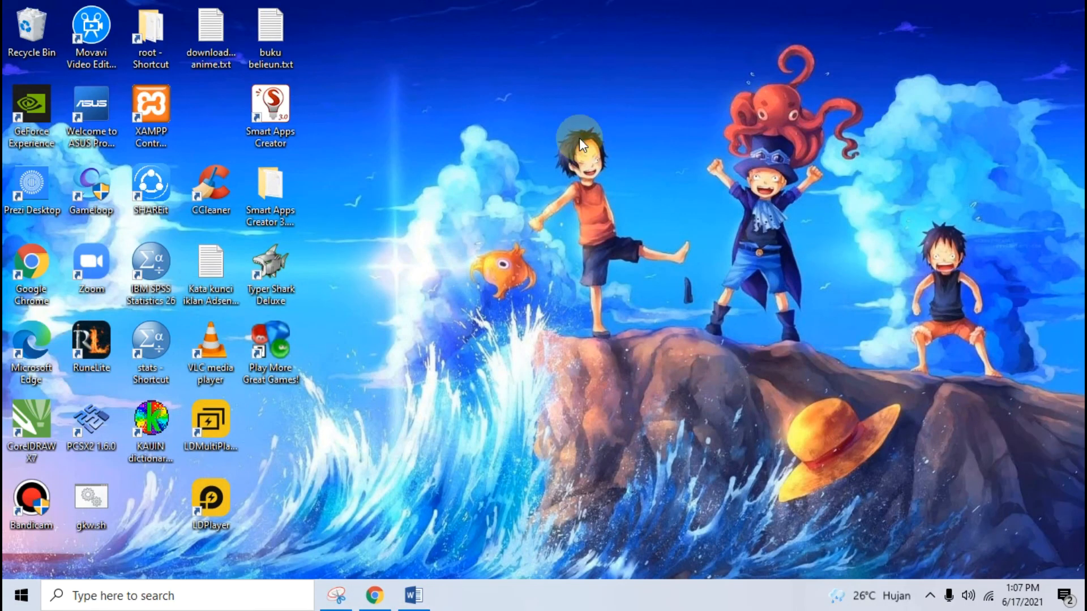